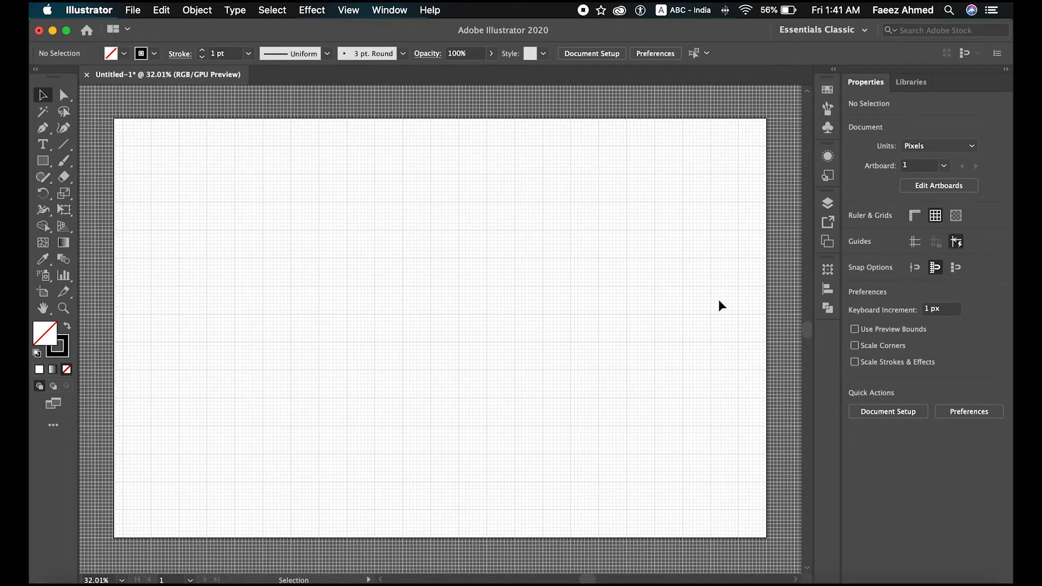
# Step: Draw the first open house outline with the Pen tool, starting at X 504, Y 648 px and ending its base at X 720, Y 648 px
pyautogui.click(43, 130)
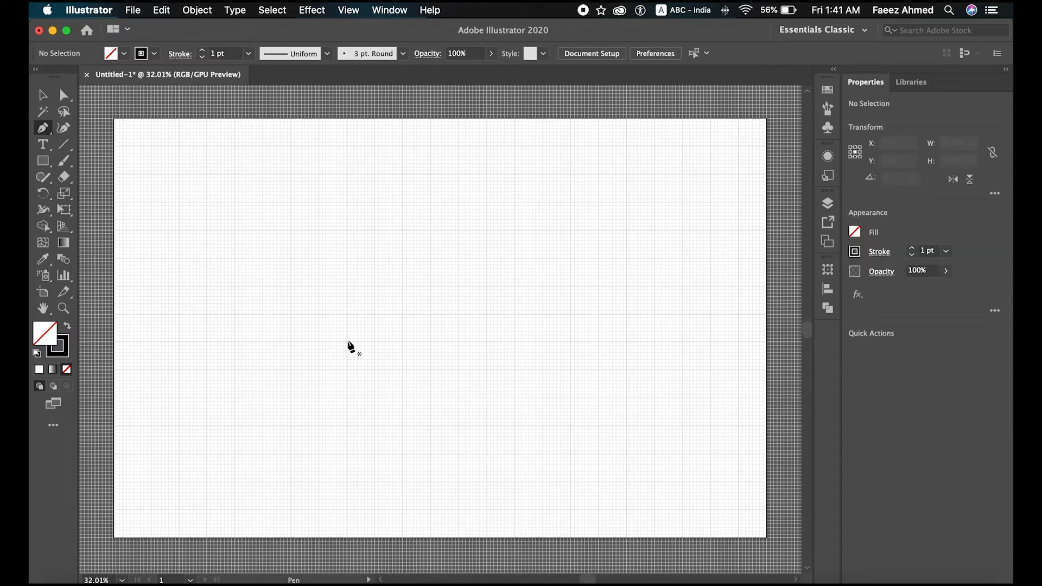
pyautogui.click(263, 371)
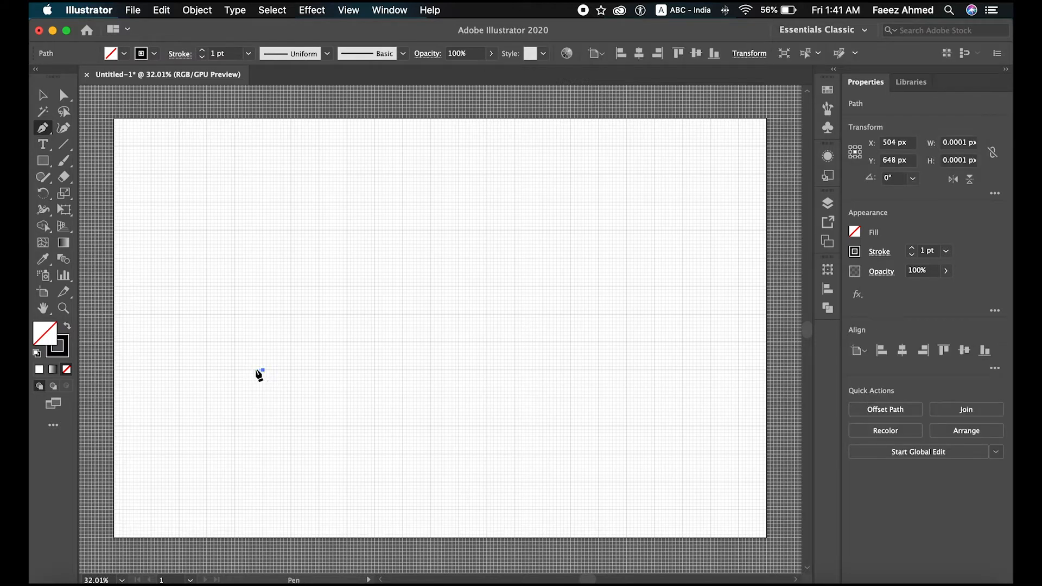
pyautogui.click(207, 371)
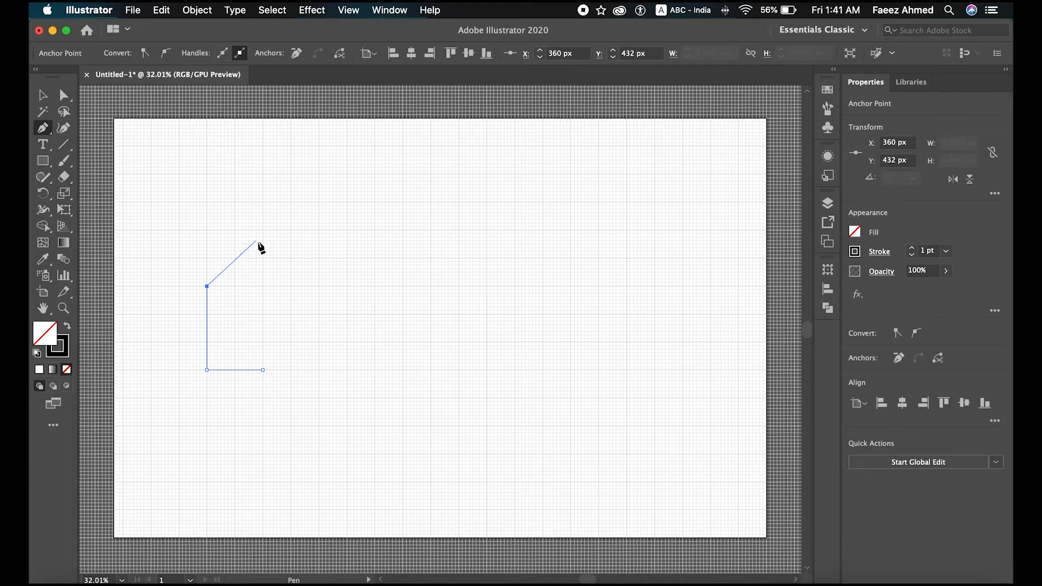
pyautogui.click(319, 202)
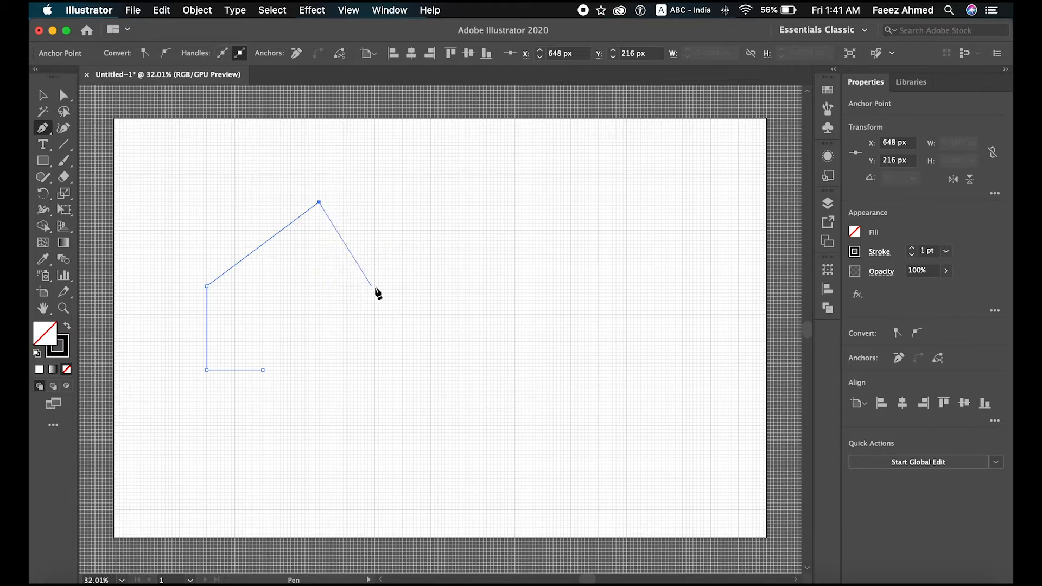
pyautogui.click(432, 286)
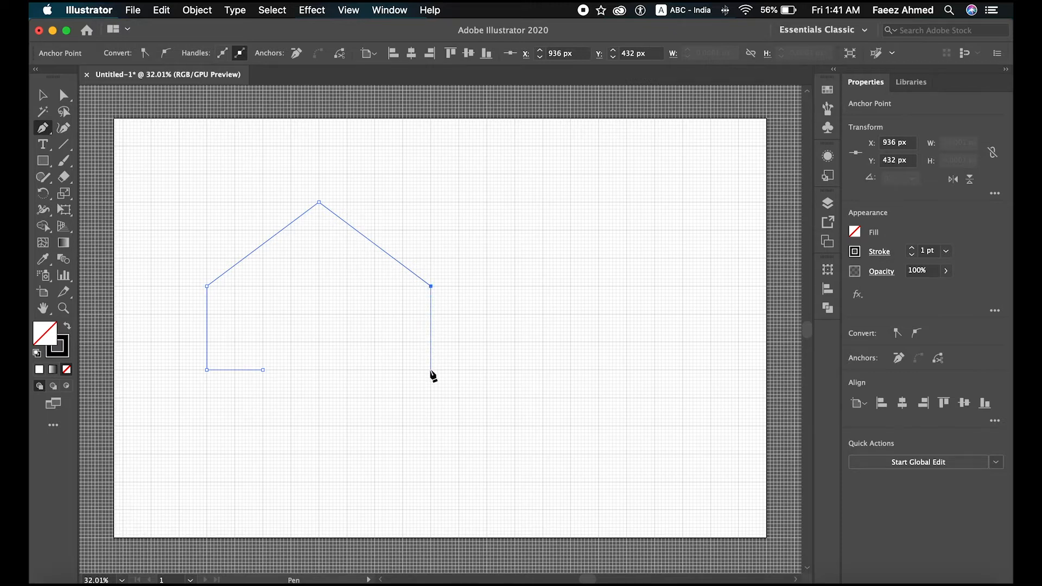
pyautogui.click(347, 370)
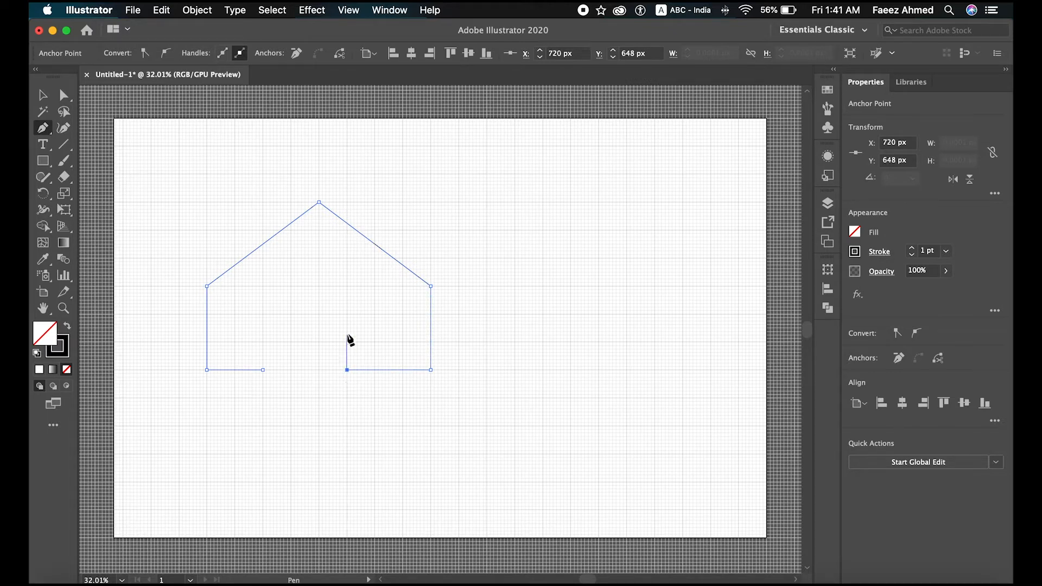
# Step: Continue the path into an overlapping second house with its peak at X 1008, Y 216 px, ending its base at X 1152, Y 648 px
pyautogui.click(347, 286)
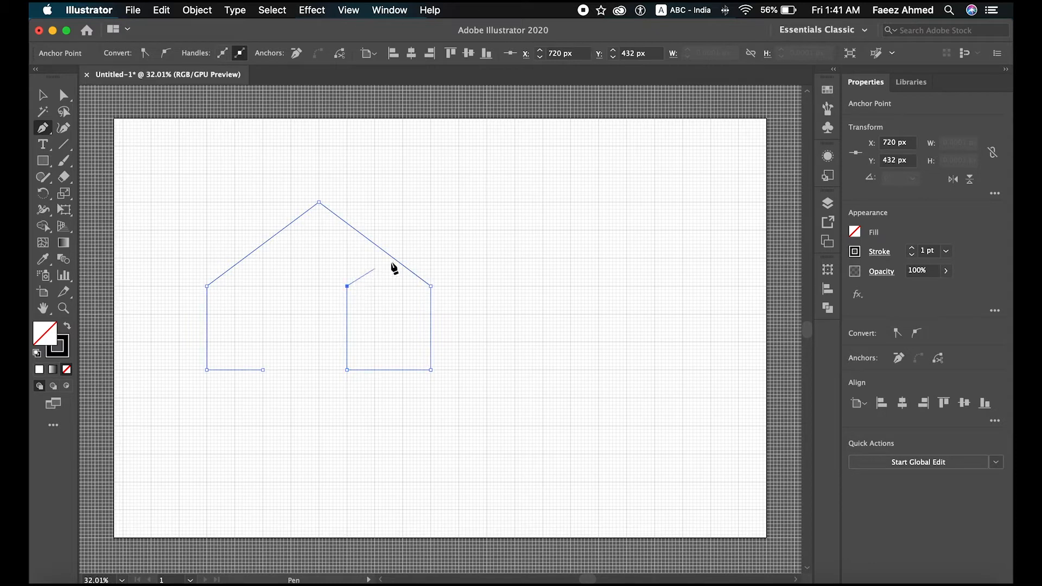
pyautogui.click(459, 202)
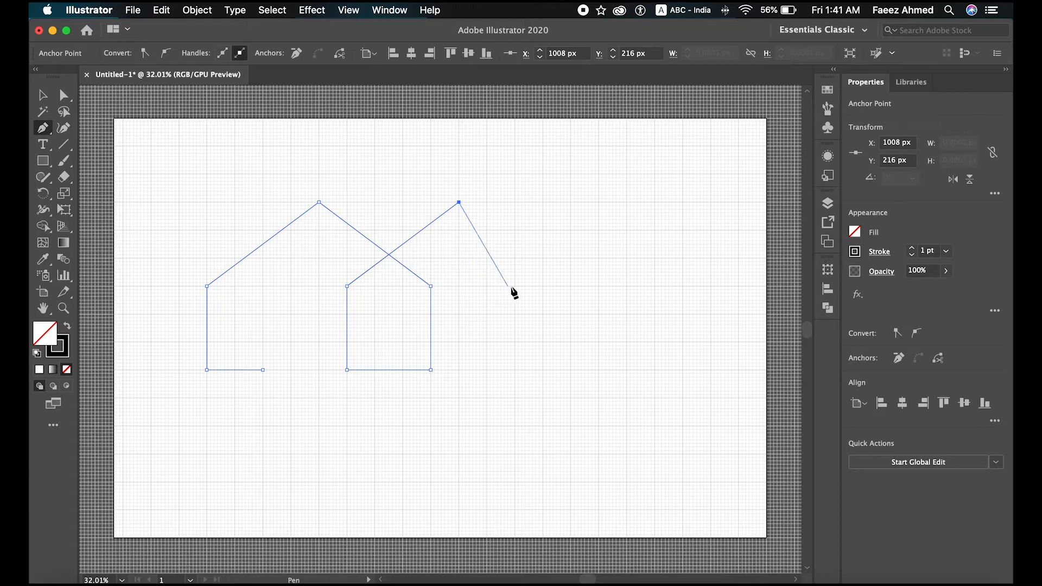
pyautogui.click(570, 286)
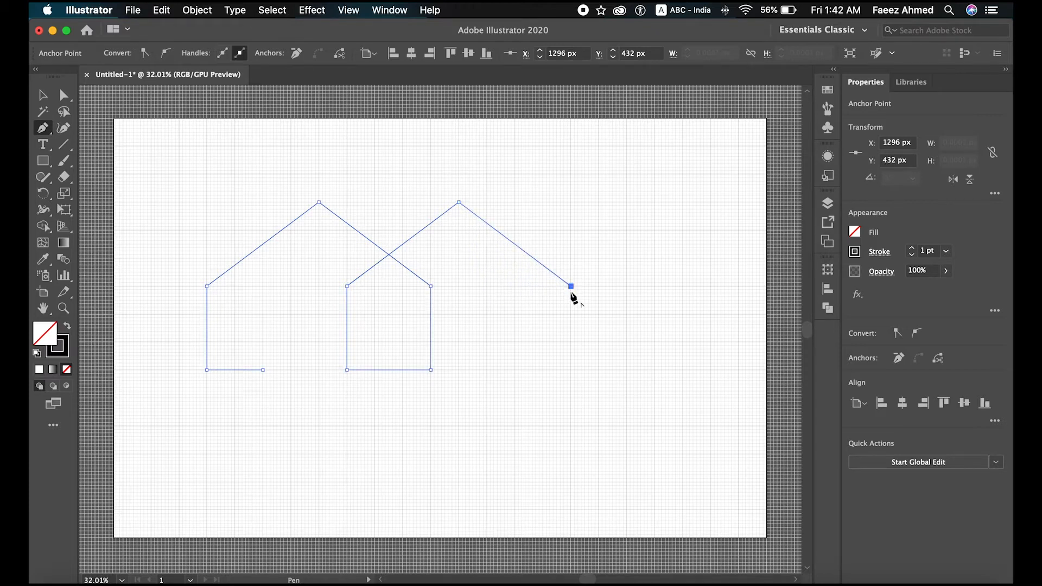
pyautogui.click(570, 370)
pyautogui.click(515, 370)
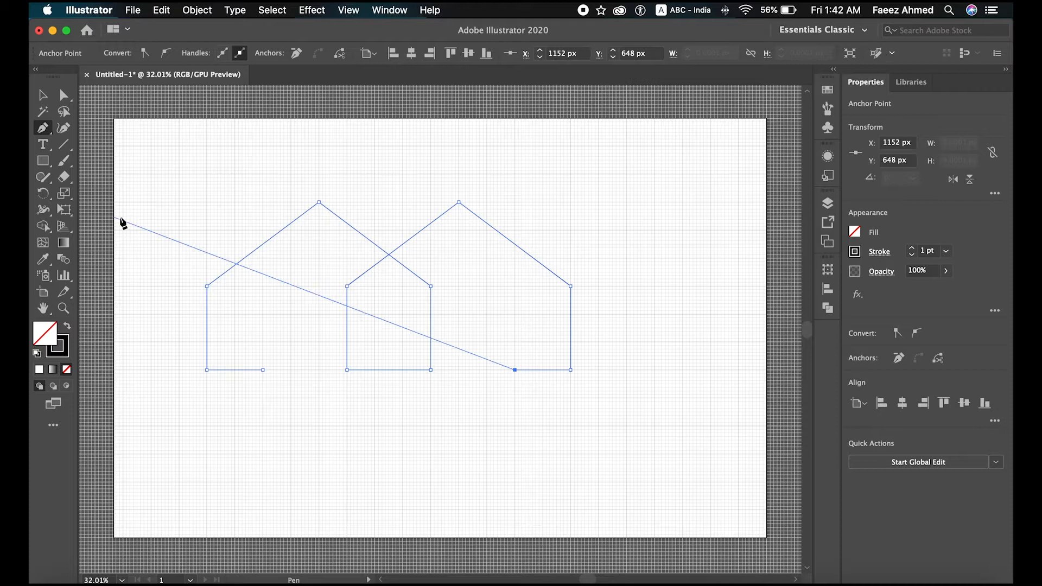
pyautogui.press('v')
pyautogui.scroll(-2, 216, 203)
pyautogui.scroll(2, 216, 202)
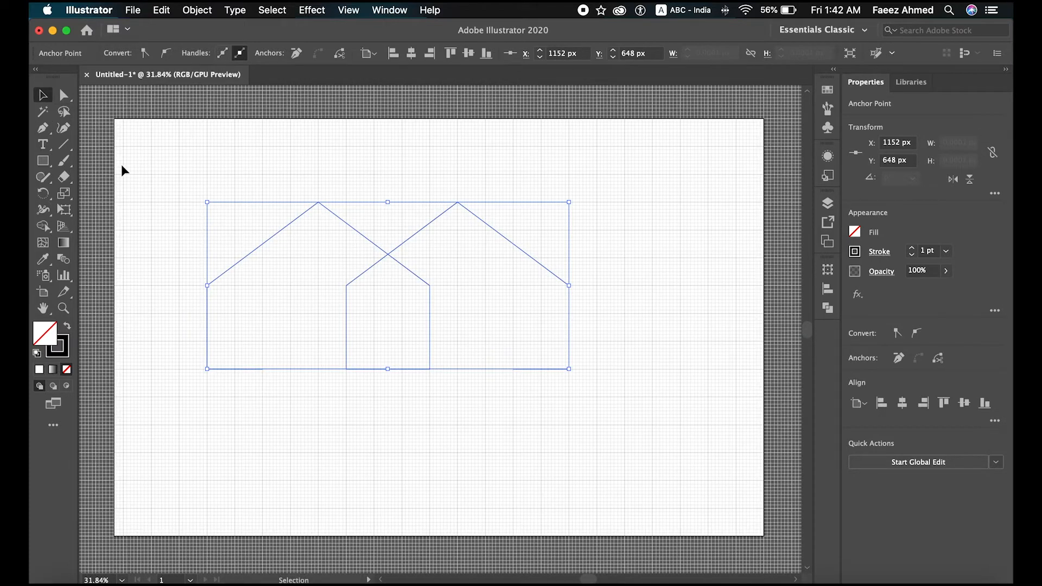
pyautogui.click(297, 269)
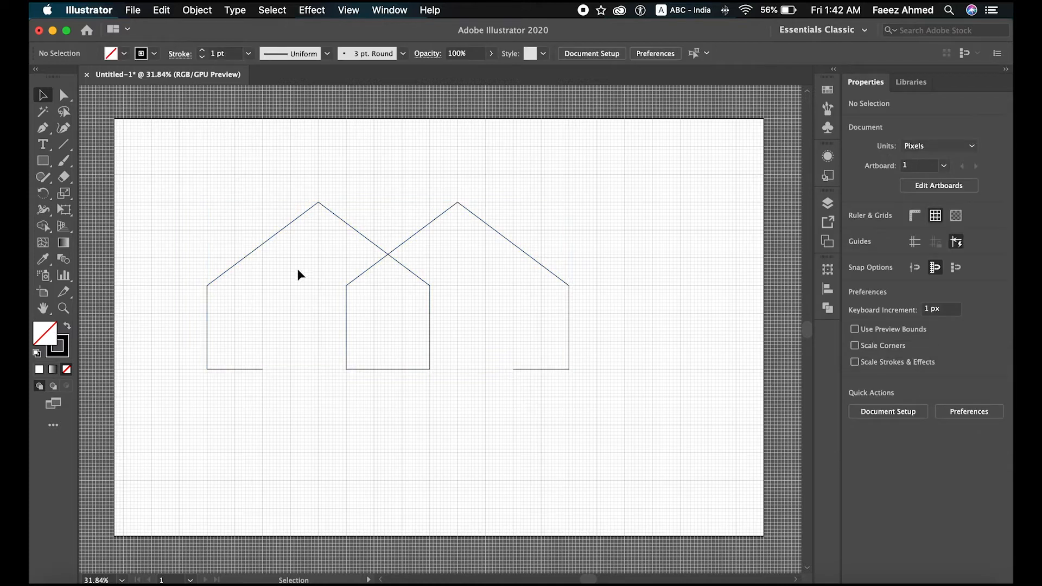
# Step: Set the stroke weight of the double-house path to 74 pt
pyautogui.click(266, 243)
pyautogui.click(202, 51)
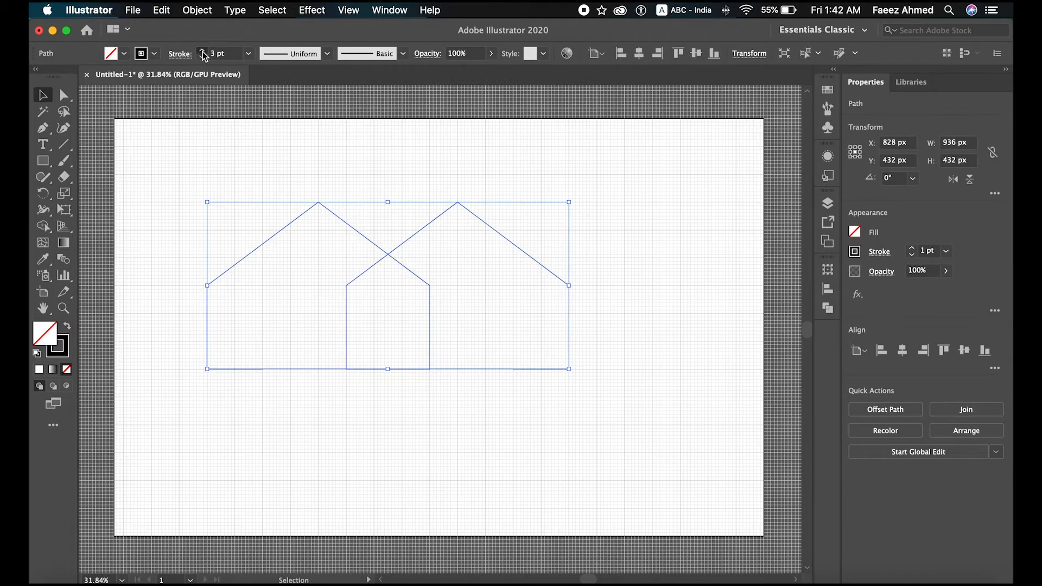
pyautogui.moveTo(202, 52); pyautogui.dragTo(203, 52)
pyautogui.click(181, 152)
pyautogui.scroll(2, 184, 157)
pyautogui.hscroll(-2, 185, 157)
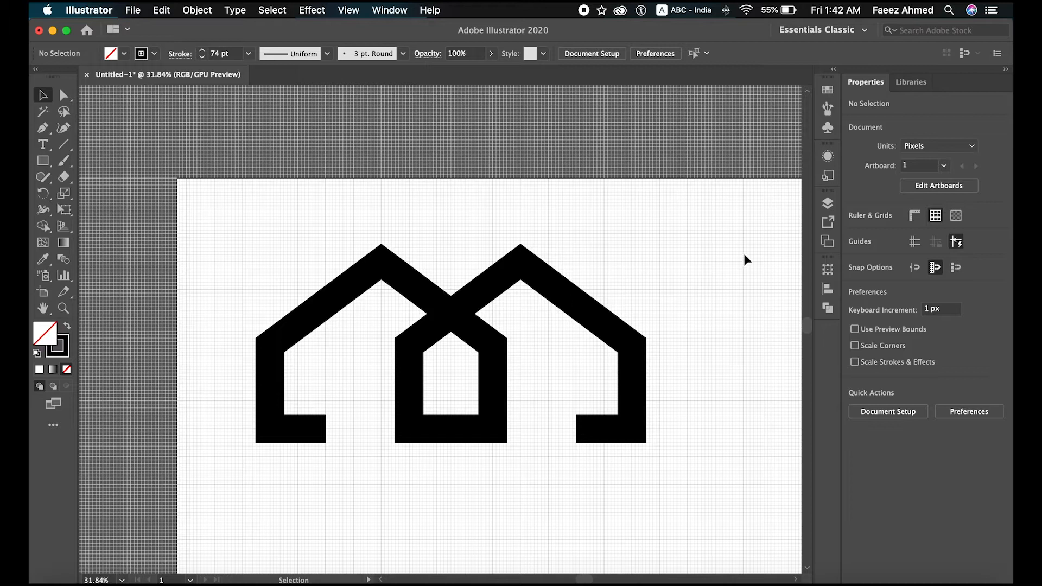
# Step: Hide the document grid and turn off snapping to the grid
pyautogui.click(935, 218)
pyautogui.click(935, 267)
pyautogui.scroll(-3, 706, 340)
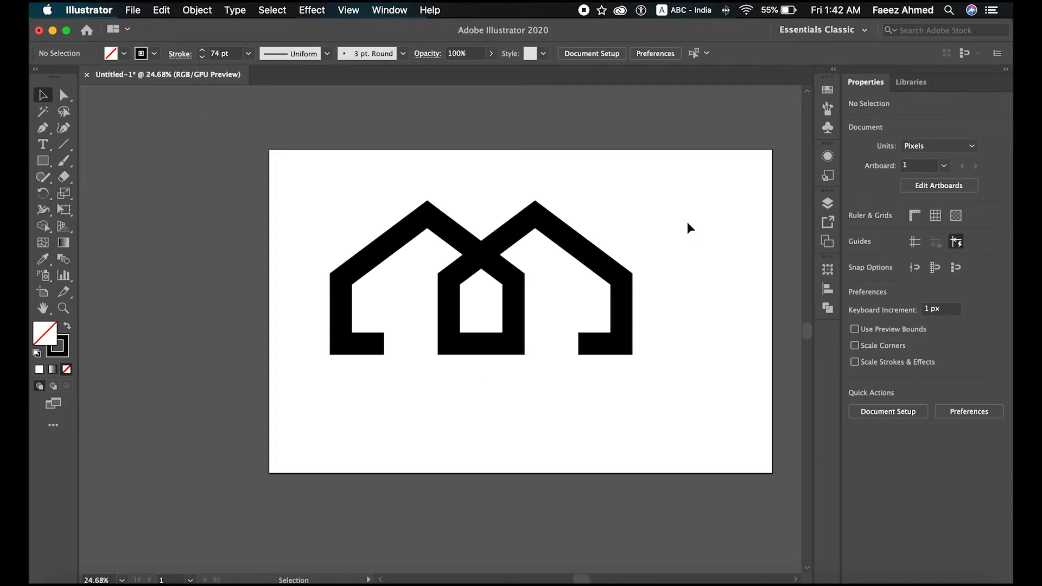
# Step: Center the house logo horizontally and vertically on the artboard
pyautogui.press('super+a')
pyautogui.click(902, 350)
pyautogui.click(965, 351)
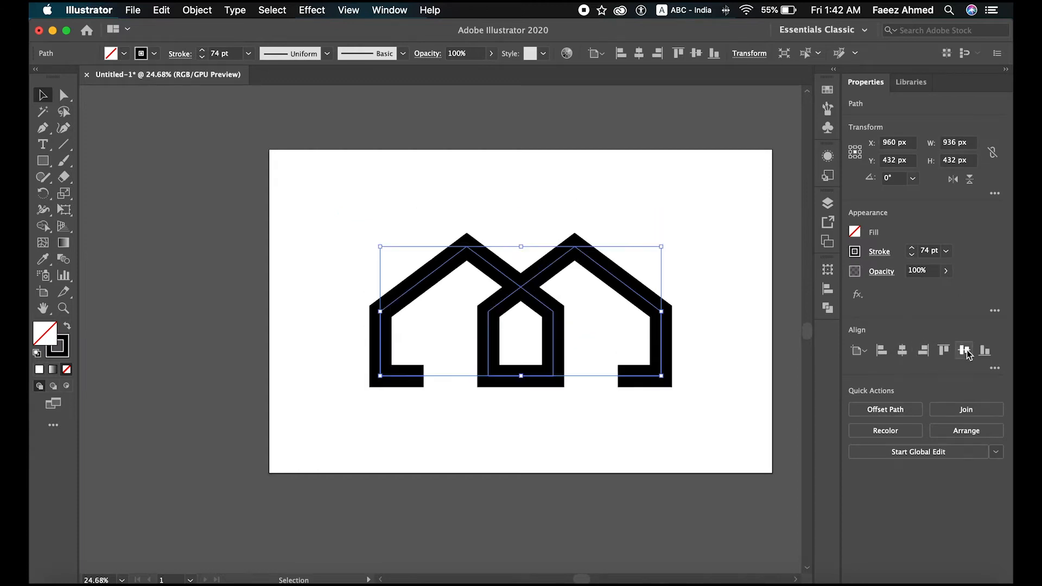
pyautogui.click(587, 441)
pyautogui.scroll(3, 605, 419)
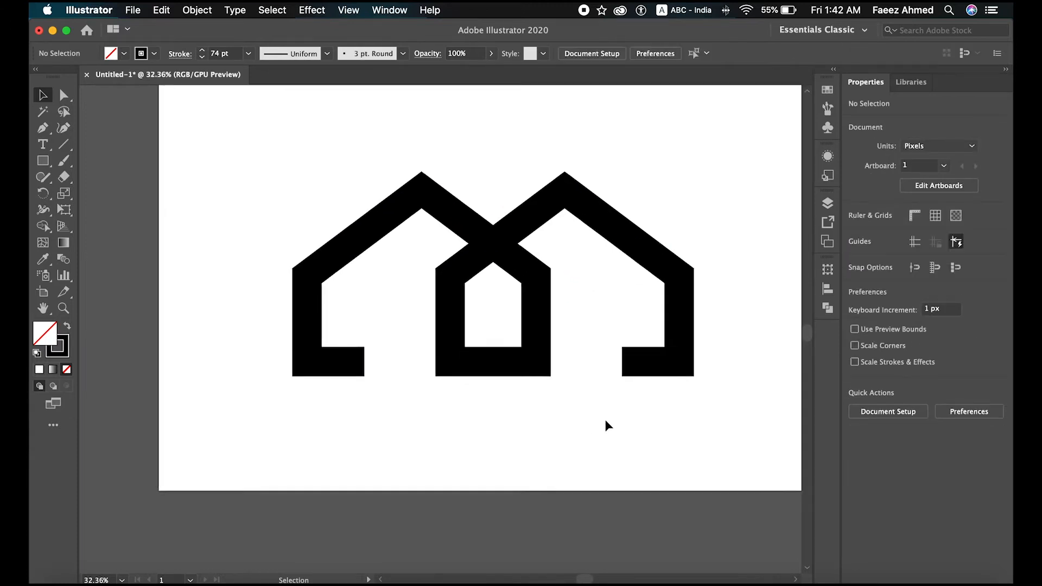
pyautogui.hscroll(2, 605, 420)
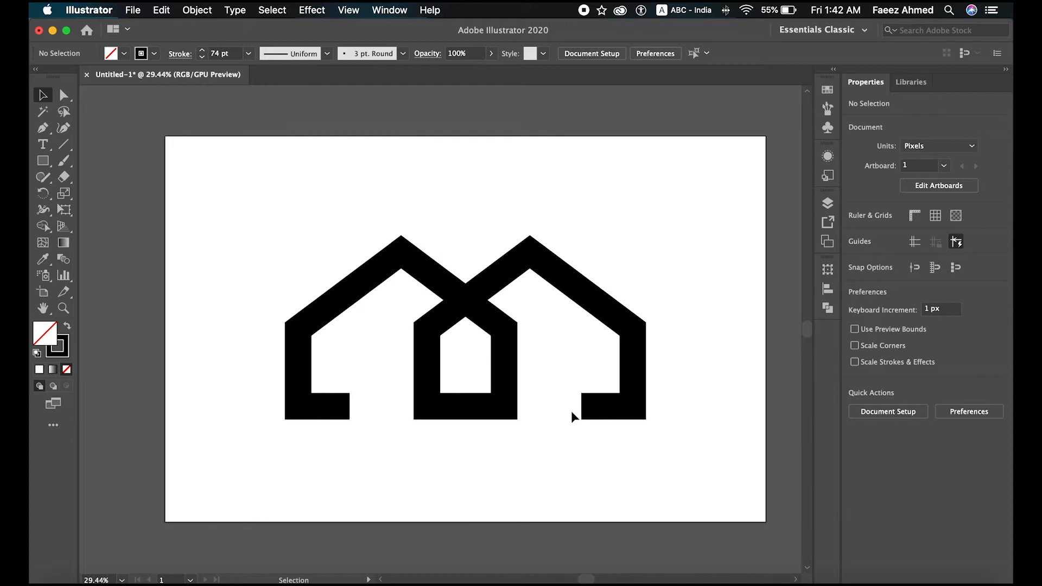
# Step: Scale the house logo down proportionally to about 631 × 291 px and center it on the artboard again
pyautogui.click(517, 395)
pyautogui.moveTo(644, 418); pyautogui.dragTo(614, 357)
pyautogui.click(903, 350)
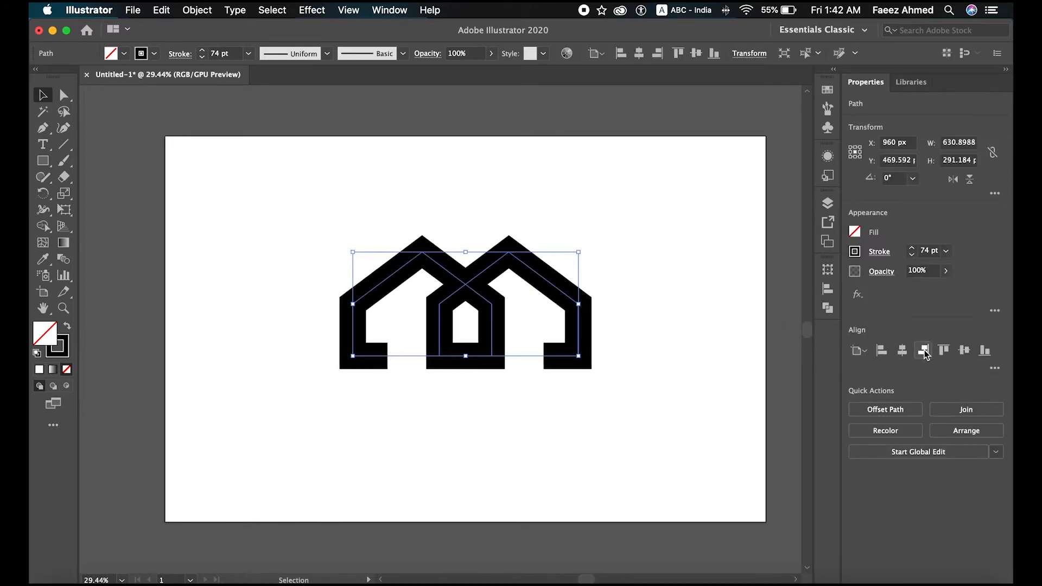
pyautogui.click(963, 351)
# Step: Reduce the house logo's stroke weight to 50 pt and deselect it
pyautogui.click(201, 58)
pyautogui.click(202, 58)
pyautogui.click(202, 58)
pyautogui.click(201, 58)
pyautogui.click(201, 58)
pyautogui.click(201, 58)
pyautogui.click(201, 58)
pyautogui.click(201, 58)
pyautogui.click(202, 58)
pyautogui.click(201, 59)
pyautogui.click(202, 58)
pyautogui.click(201, 59)
pyautogui.click(201, 58)
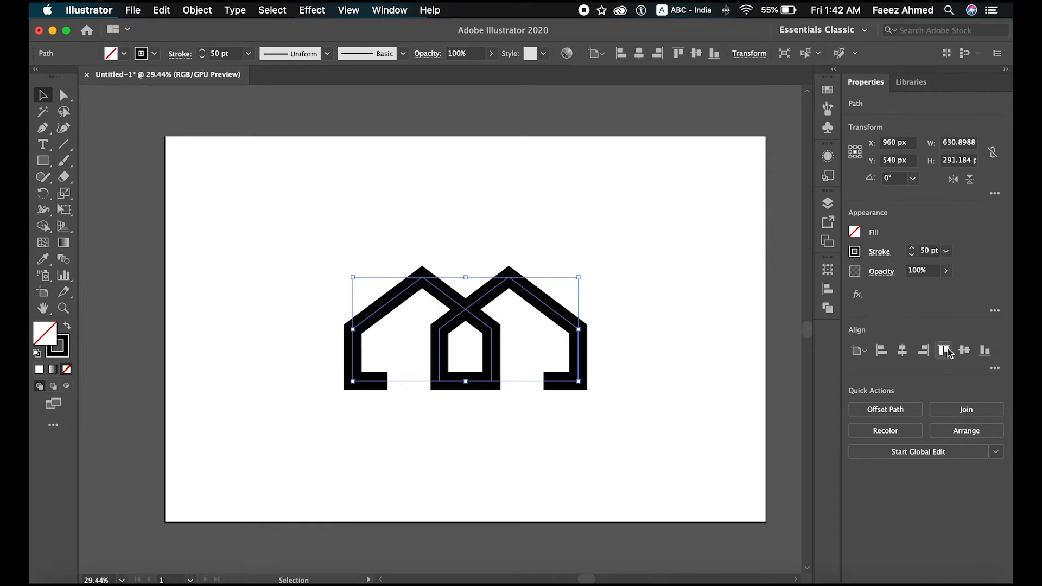
pyautogui.click(685, 422)
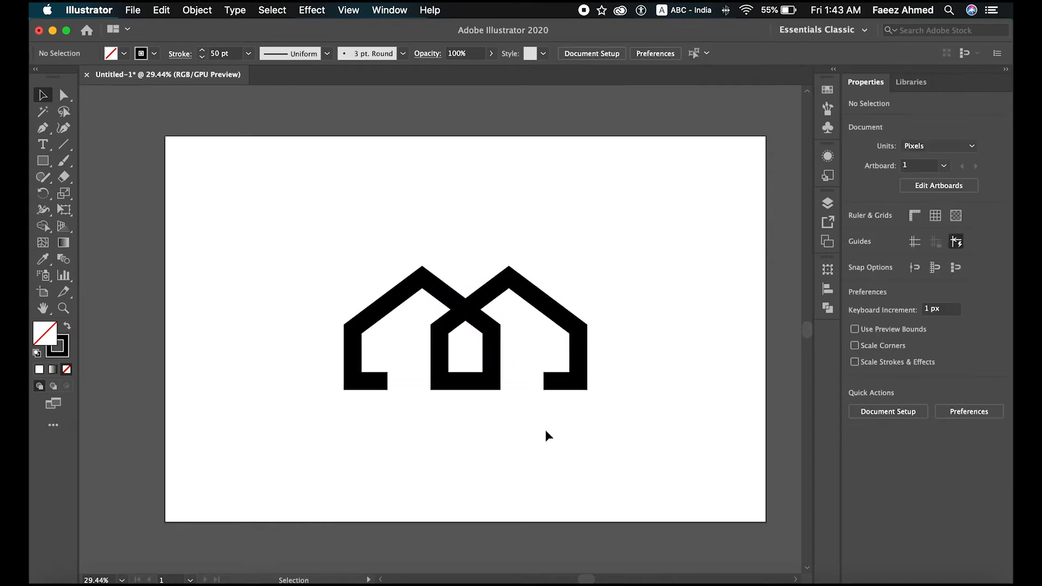
# Step: Place a new text line above the house logo and set its font size to 70 pt
pyautogui.click(43, 144)
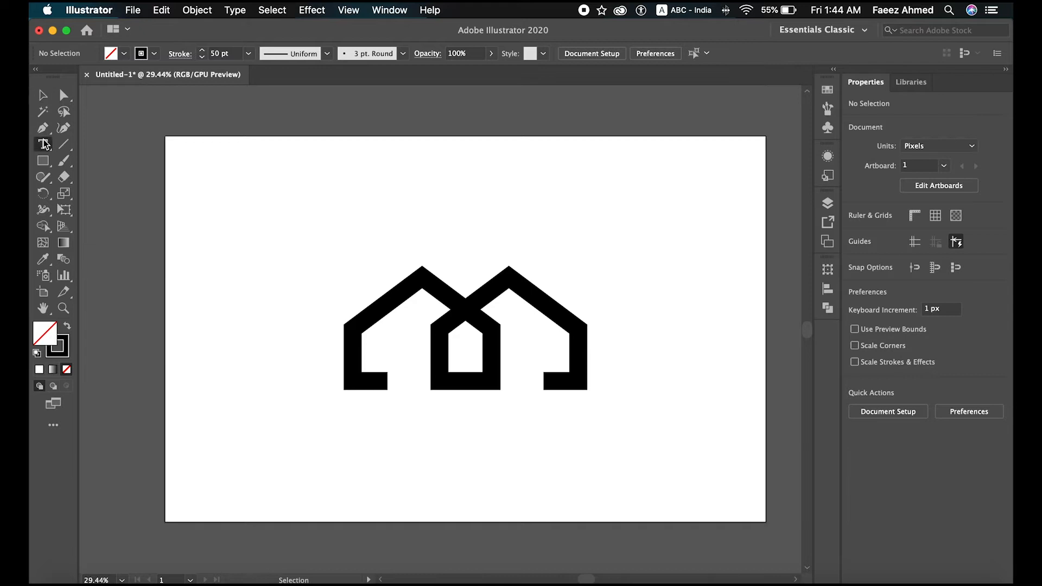
pyautogui.click(303, 201)
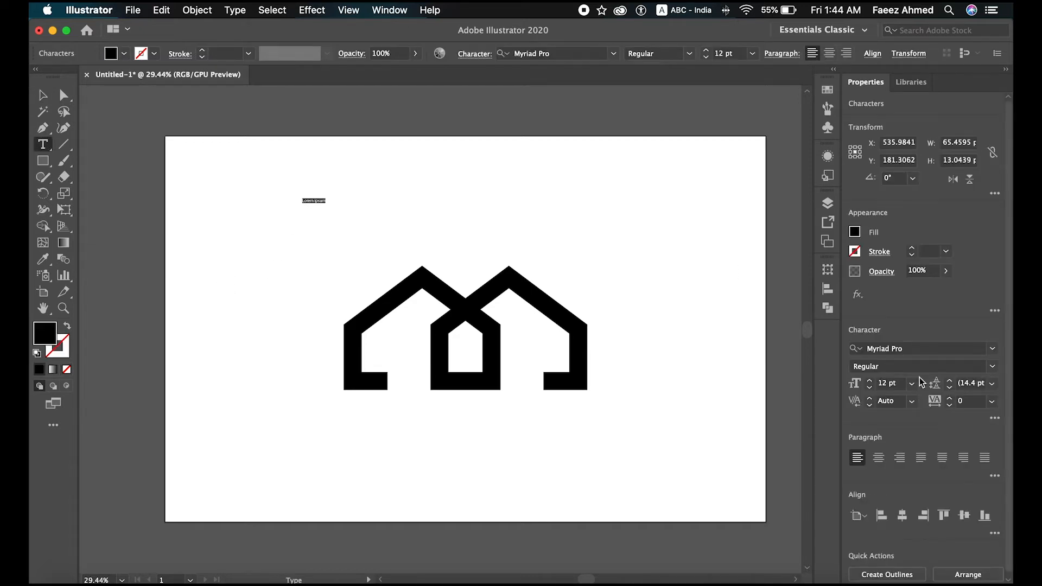
pyautogui.click(885, 383)
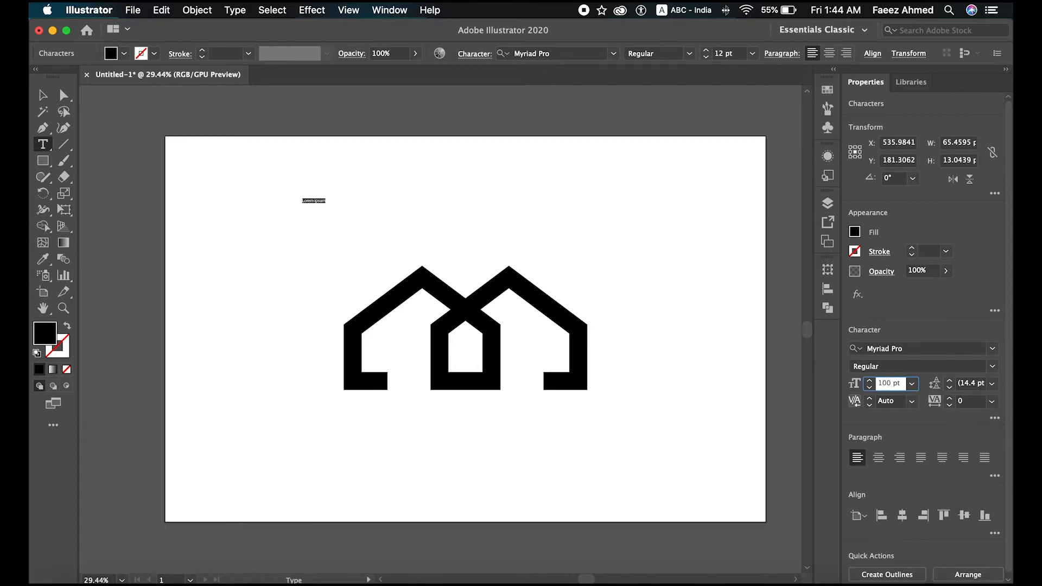
pyautogui.write('100')
pyautogui.press('Return')
pyautogui.doubleClick(891, 383)
pyautogui.press('BackSpace')
pyautogui.write('70')
pyautogui.press('Return')
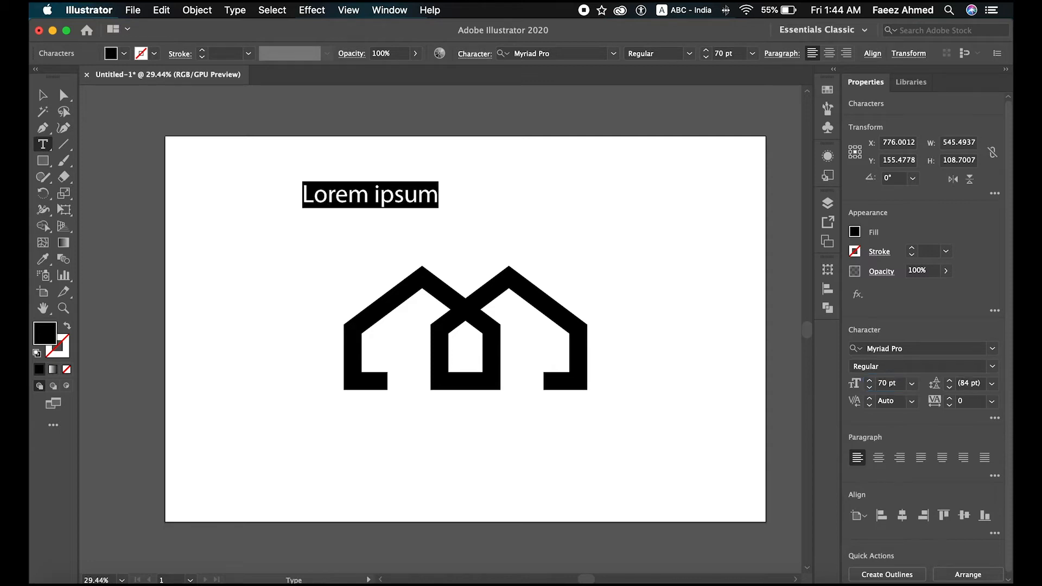
# Step: Replace the placeholder text with "ACE CONSTRUCTIONS" and select it as an object
pyautogui.click(437, 194)
pyautogui.press('BackSpace')
pyautogui.press('BackSpace')
pyautogui.press('BackSpace')
pyautogui.press('BackSpace')
pyautogui.press('BackSpace')
pyautogui.press('BackSpace')
pyautogui.press('BackSpace')
pyautogui.press('BackSpace')
pyautogui.press('BackSpace')
pyautogui.press('BackSpace')
pyautogui.press('BackSpace')
pyautogui.write('A')
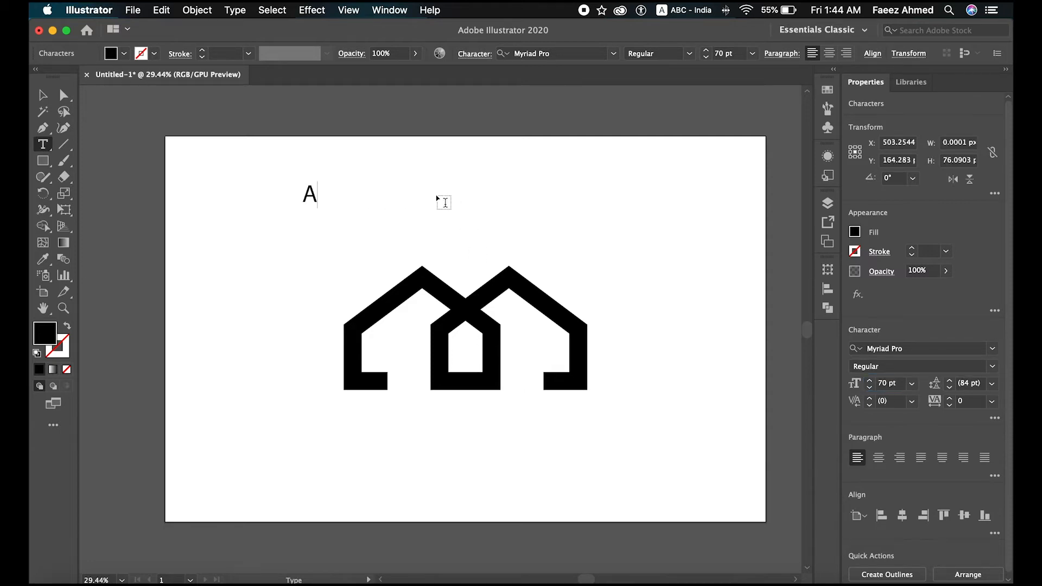
pyautogui.write('CE CONS')
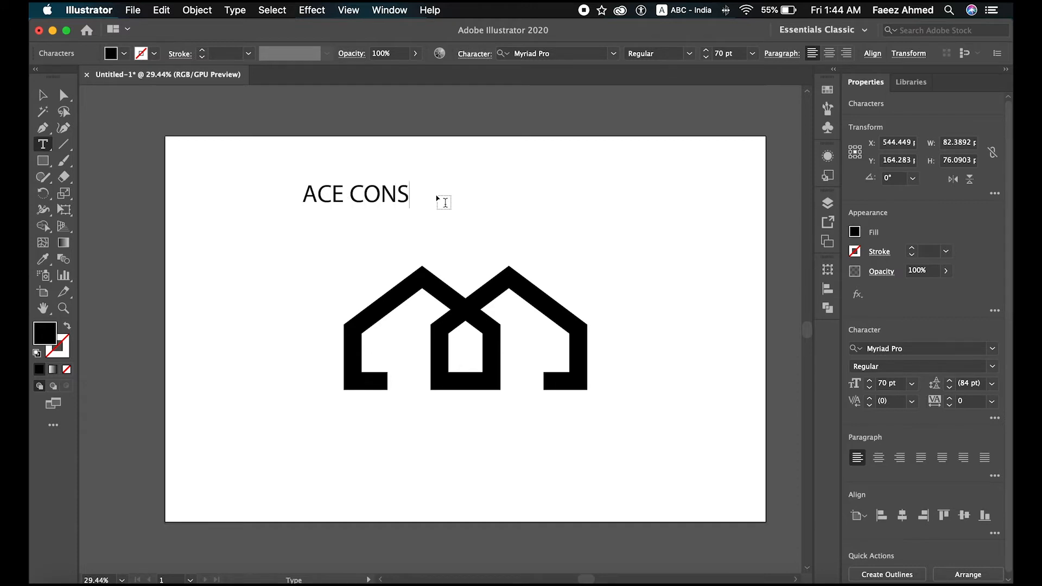
pyautogui.write('TRUCTIONS')
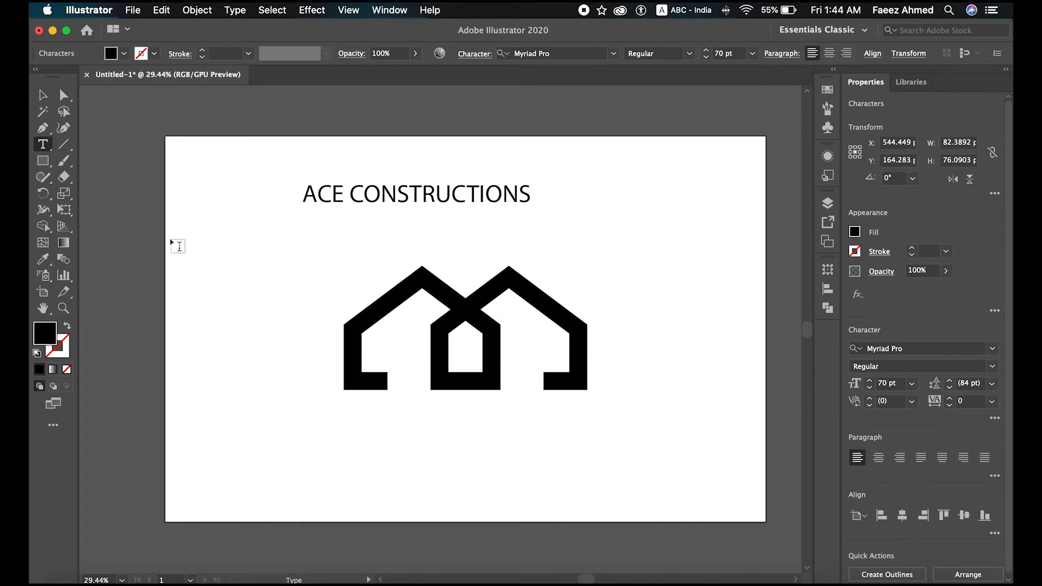
pyautogui.click(42, 95)
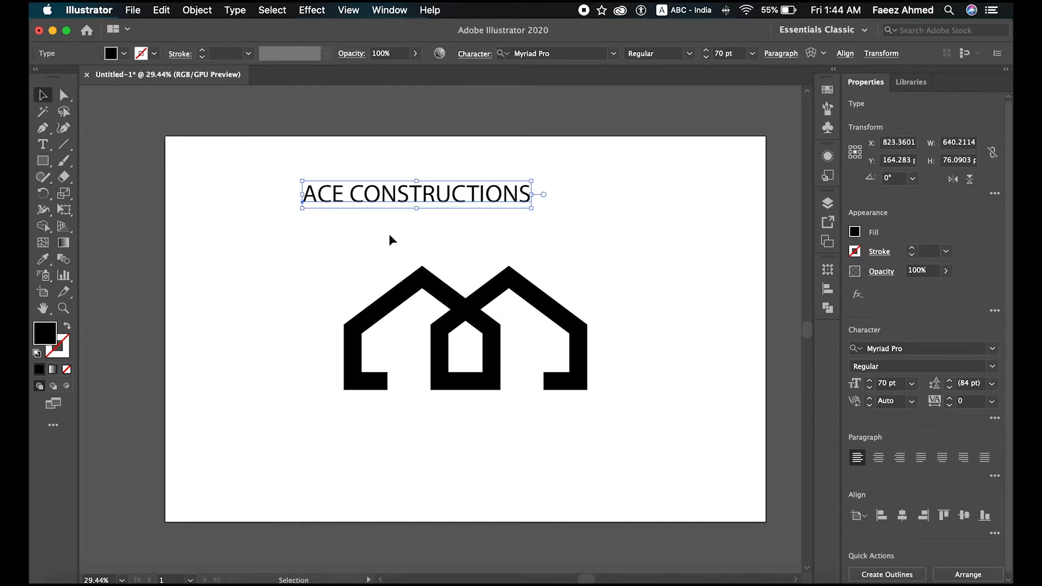
# Step: Change the company name's font to Futura and move it directly beneath the house logo
pyautogui.click(992, 348)
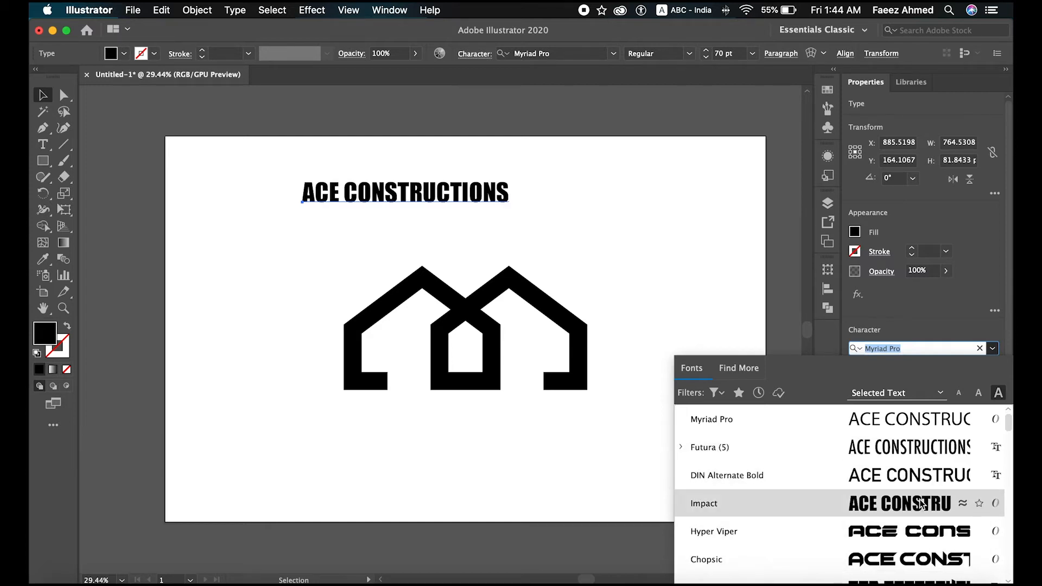
pyautogui.click(917, 447)
pyautogui.moveTo(513, 186); pyautogui.dragTo(540, 412)
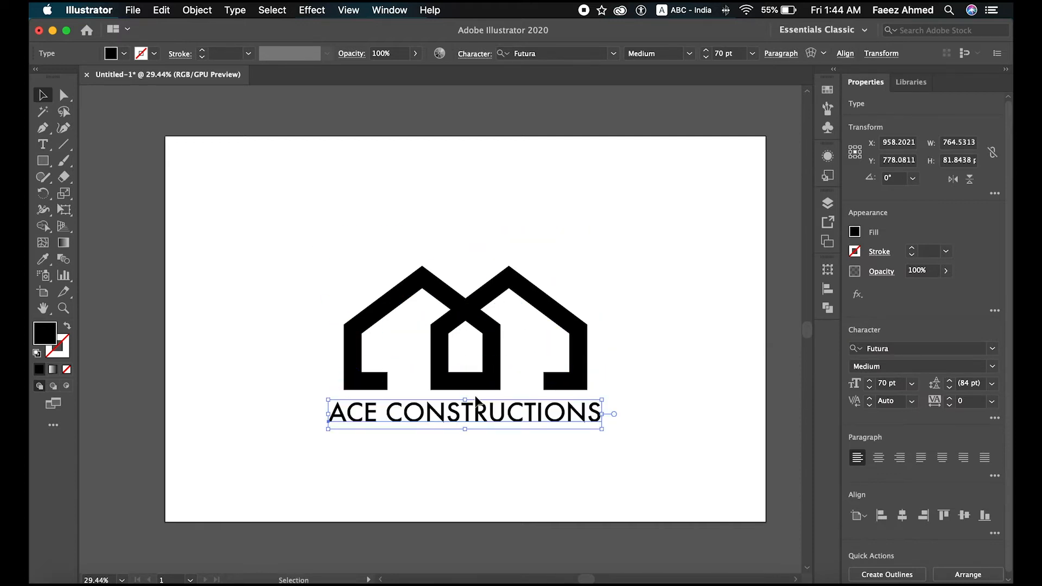
# Step: Flatten the company name slightly, reduce its font size to 61 pt and center it horizontally on the artboard
pyautogui.moveTo(466, 401); pyautogui.dragTo(465, 405)
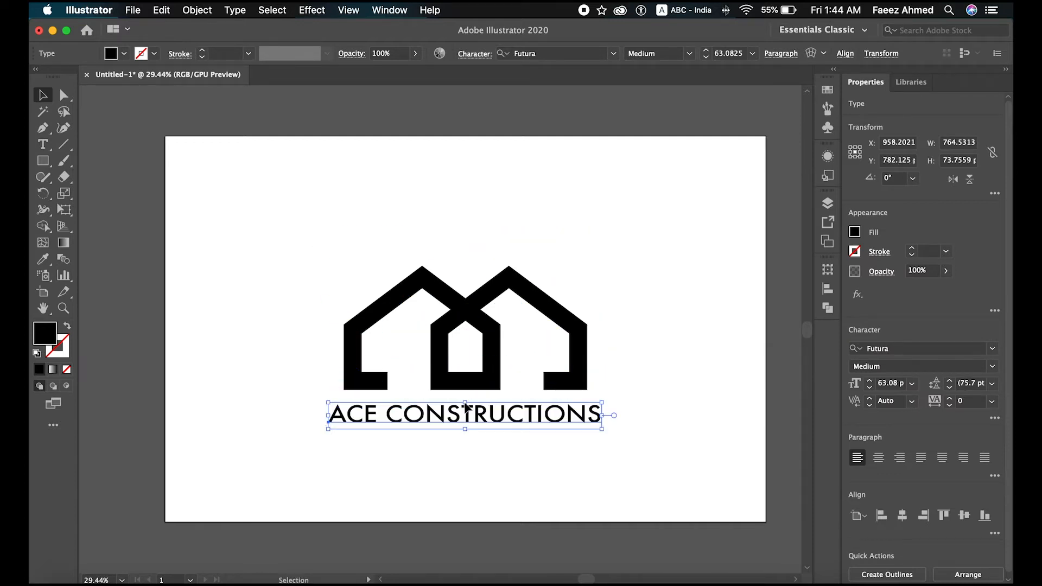
pyautogui.click(902, 515)
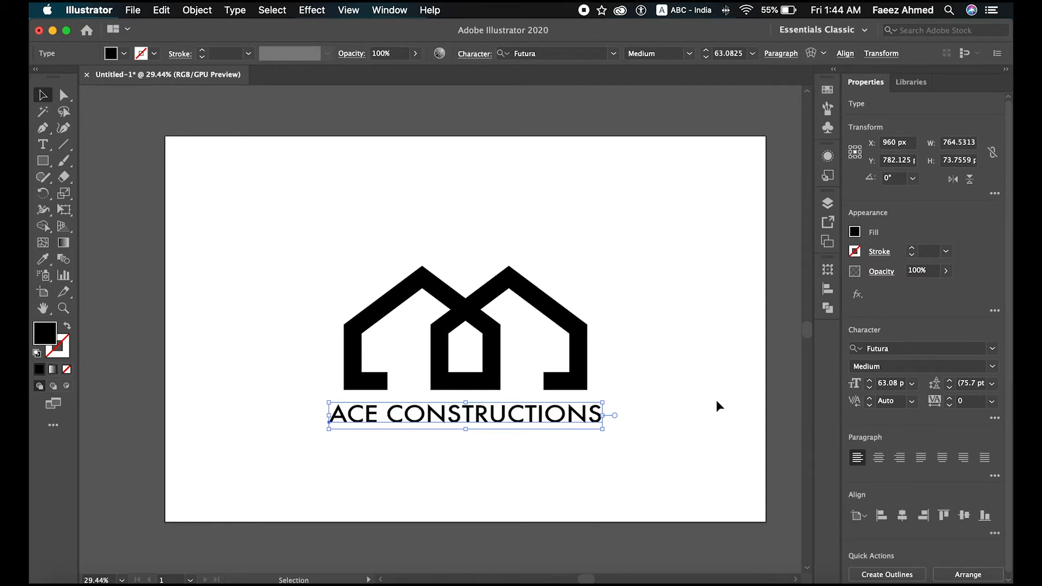
pyautogui.click(870, 388)
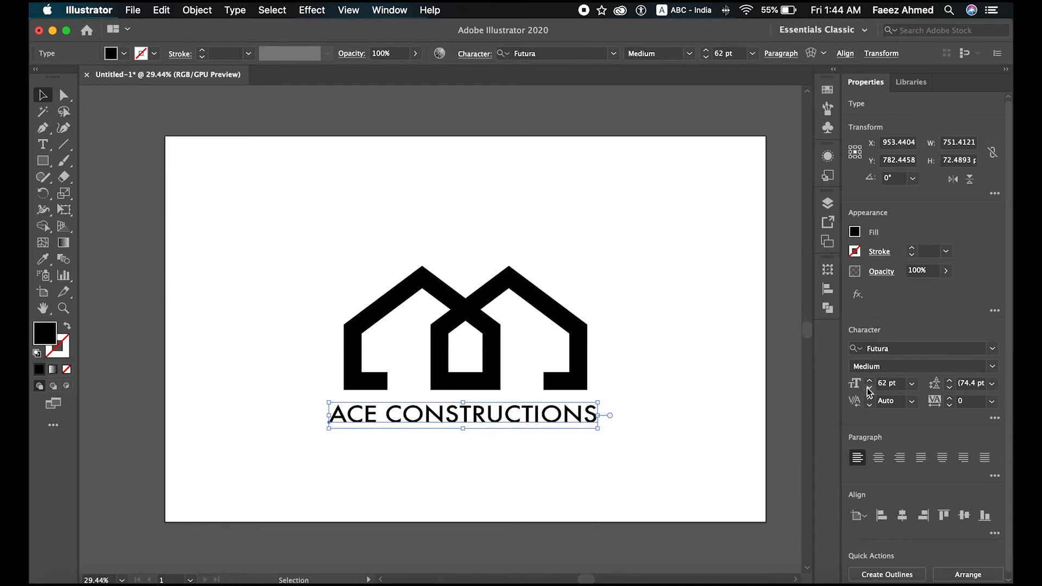
pyautogui.click(869, 389)
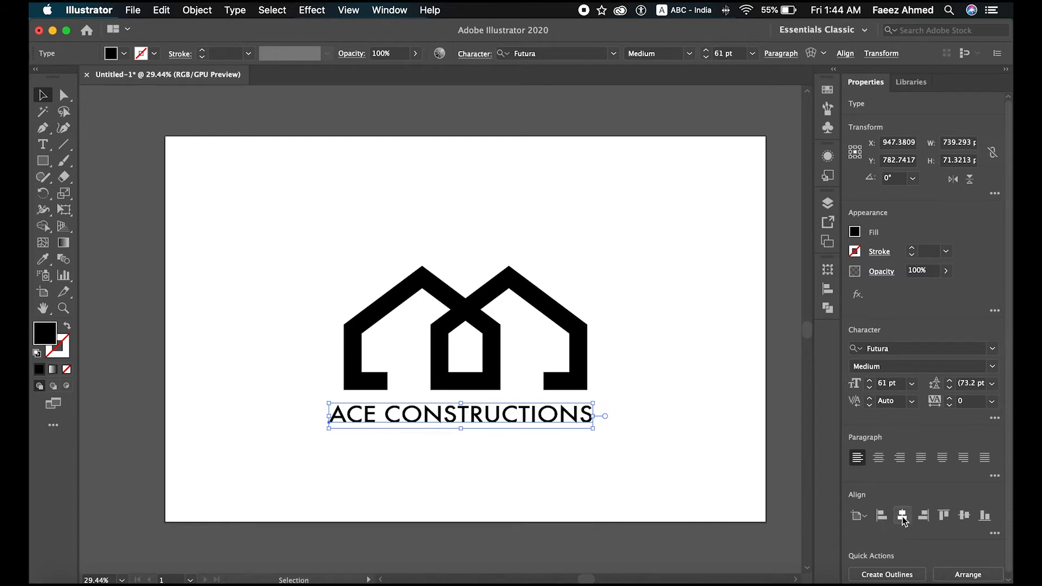
pyautogui.click(903, 516)
pyautogui.click(728, 422)
pyautogui.click(522, 426)
pyautogui.click(435, 448)
# Step: Add the tagline "WHERE DREAM COMES TRUE" as a new text line above the house logo and select it as an object
pyautogui.click(43, 144)
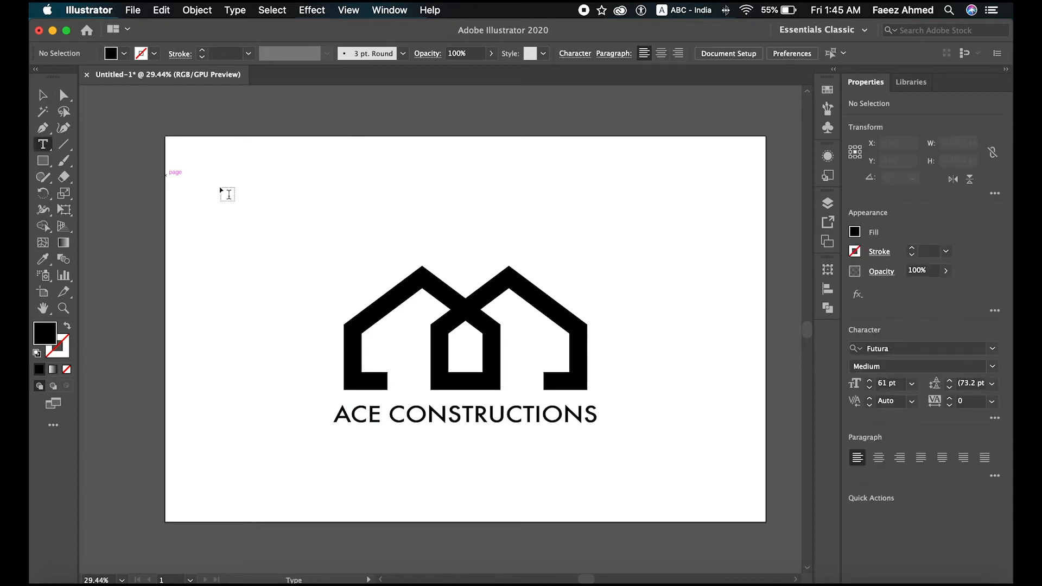
pyautogui.click(324, 196)
pyautogui.click(433, 191)
pyautogui.press('BackSpace')
pyautogui.press('BackSpace')
pyautogui.press('BackSpace')
pyautogui.press('BackSpace')
pyautogui.press('BackSpace')
pyautogui.press('BackSpace')
pyautogui.press('BackSpace')
pyautogui.press('BackSpace')
pyautogui.press('BackSpace')
pyautogui.write('WH')
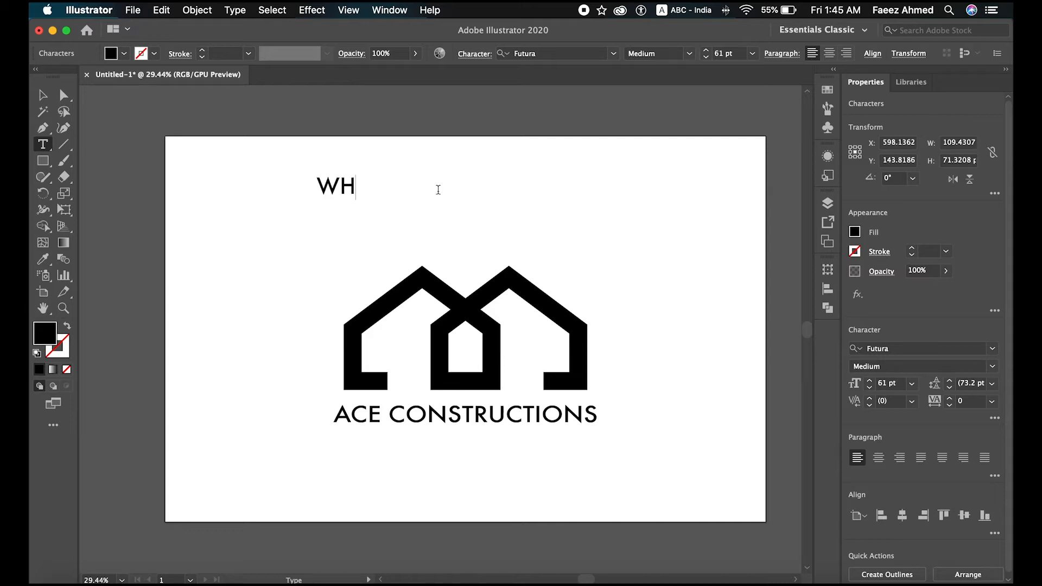
pyautogui.write('ERE DREAM COMES ')
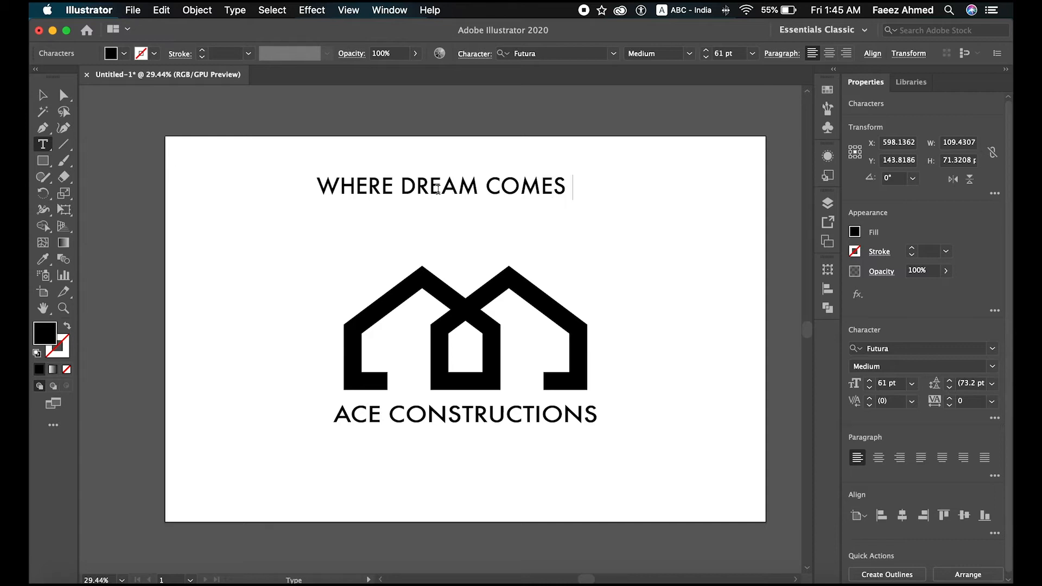
pyautogui.write('TRUE')
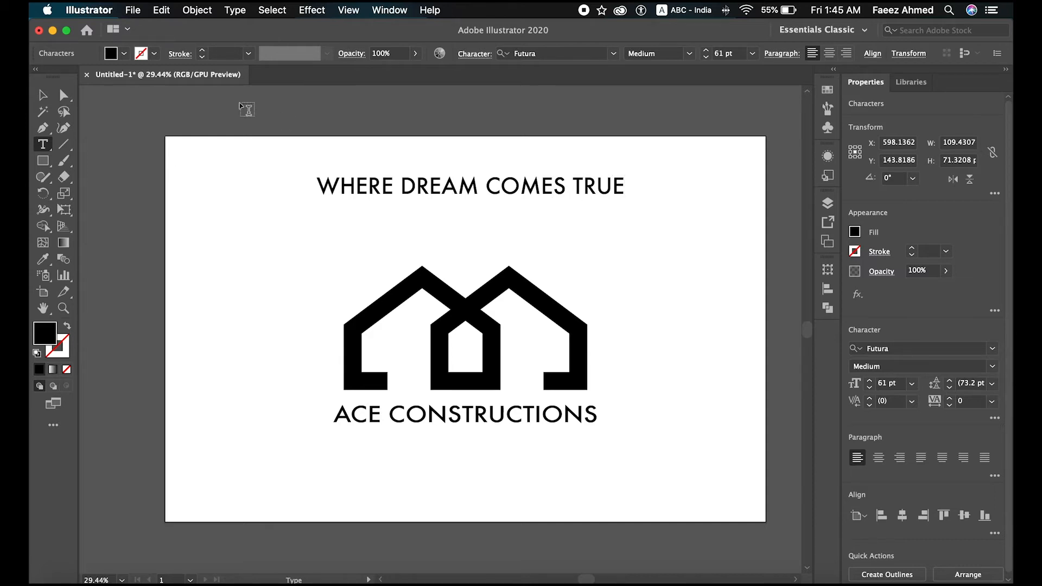
pyautogui.click(43, 95)
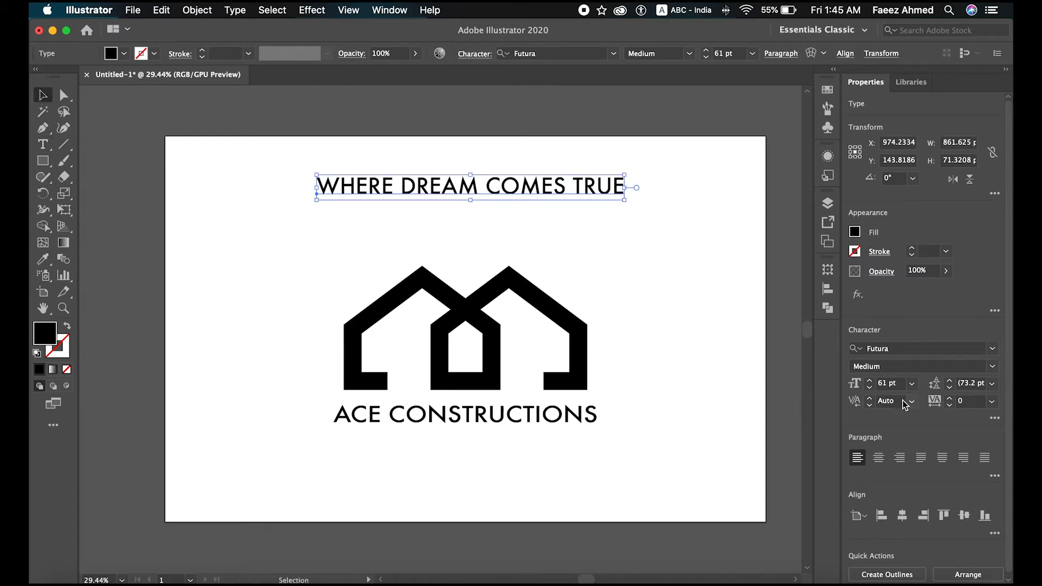
# Step: Reduce the tagline's font size to 37 pt and move it beneath the company name
pyautogui.click(870, 388)
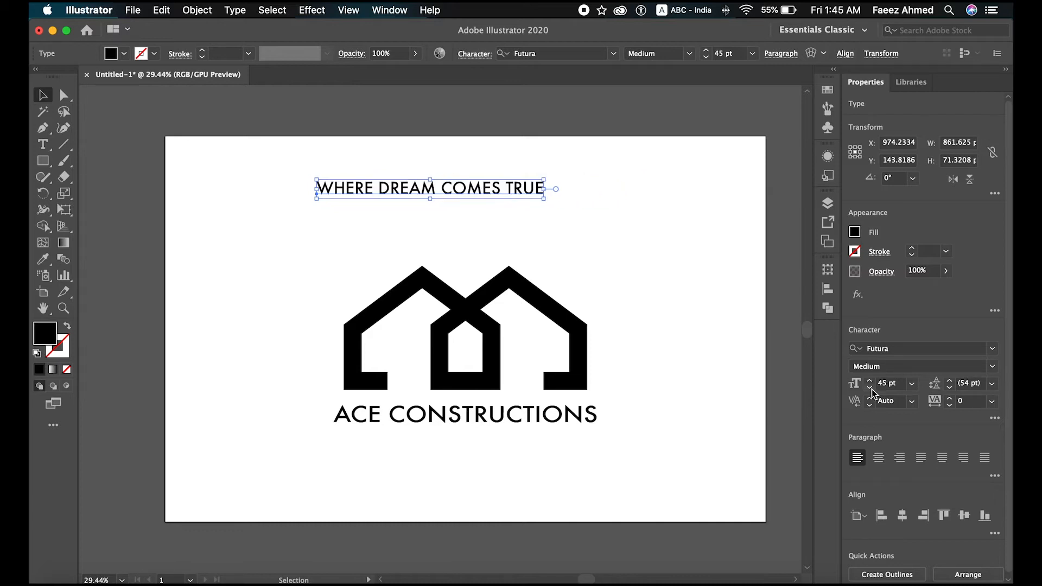
pyautogui.click(993, 349)
pyautogui.click(993, 349)
pyautogui.moveTo(459, 190); pyautogui.dragTo(492, 439)
pyautogui.click(871, 388)
pyautogui.click(871, 388)
pyautogui.click(871, 388)
pyautogui.click(870, 388)
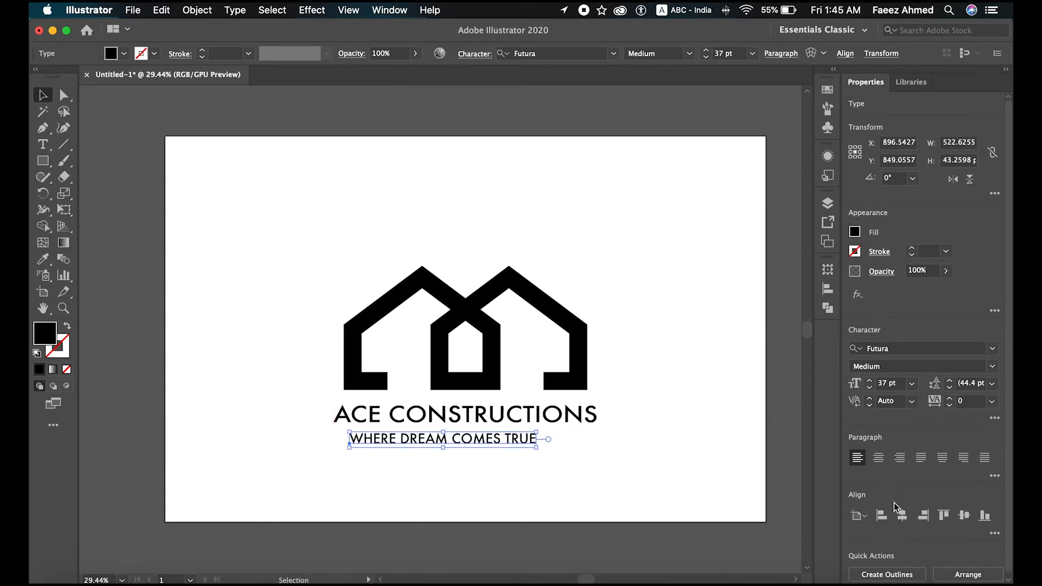
# Step: Center the tagline horizontally on the artboard and nudge it vertically so it sits just below the company name
pyautogui.click(902, 516)
pyautogui.hotkey('shift', 'Up')
pyautogui.hotkey('shift', 'Up')
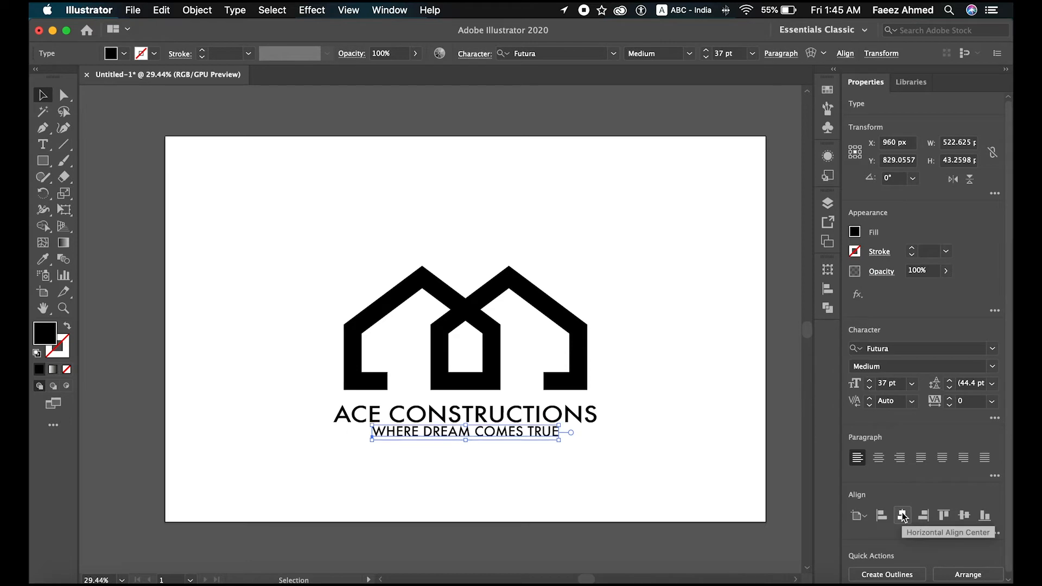
pyautogui.hotkey('shift', 'Down')
pyautogui.hotkey('shift', 'Down')
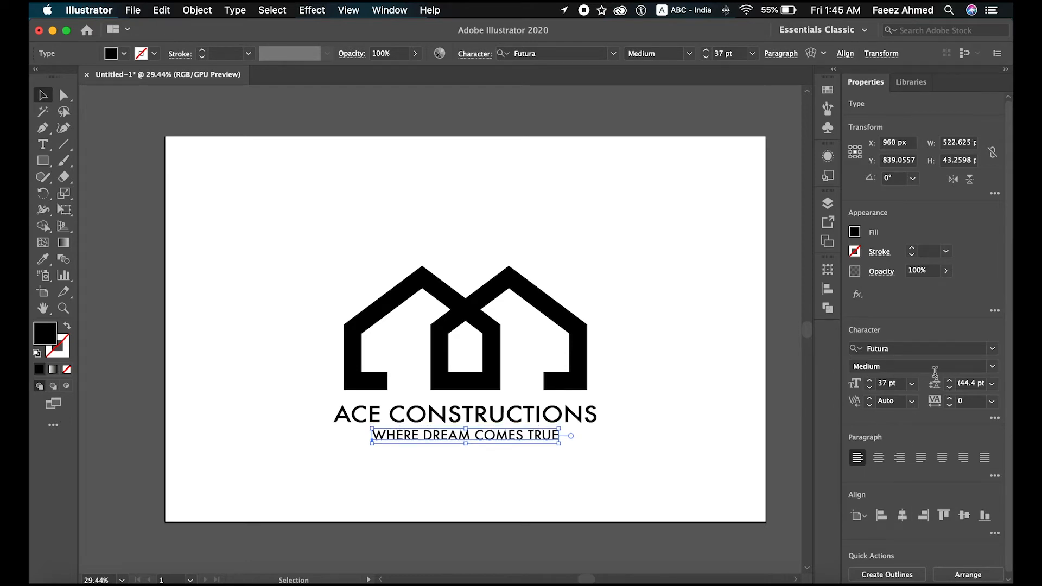
# Step: Change the tagline's font to Myriad Pro and set its tracking to 51
pyautogui.click(993, 367)
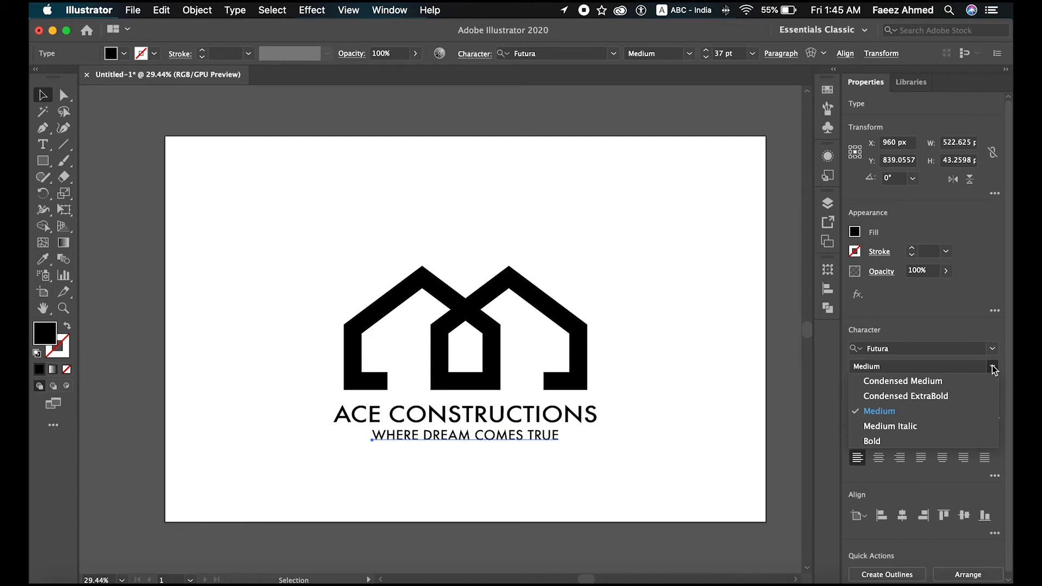
pyautogui.click(993, 368)
pyautogui.click(993, 350)
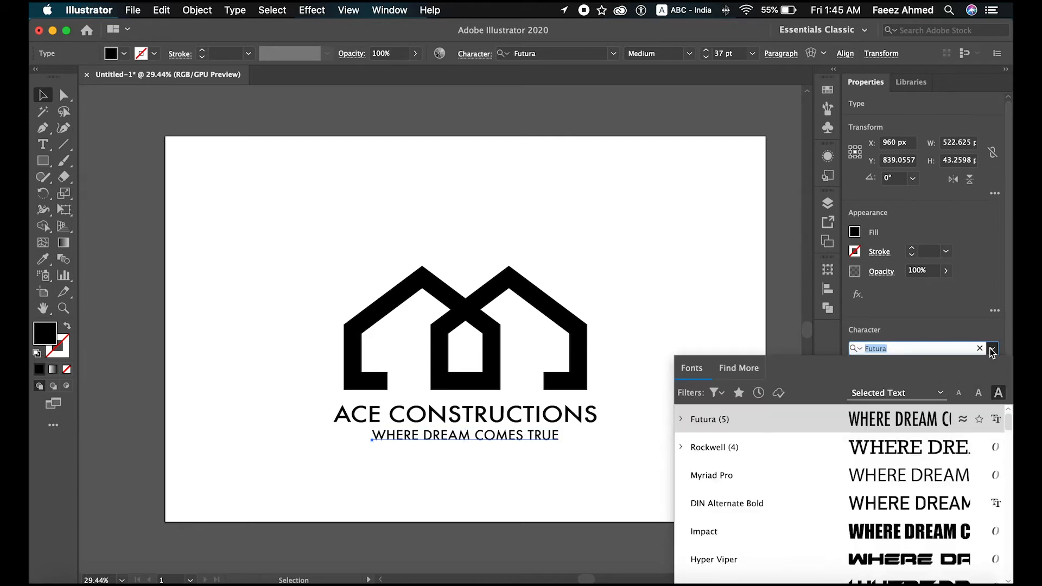
pyautogui.click(926, 476)
pyautogui.moveTo(948, 402); pyautogui.dragTo(948, 401)
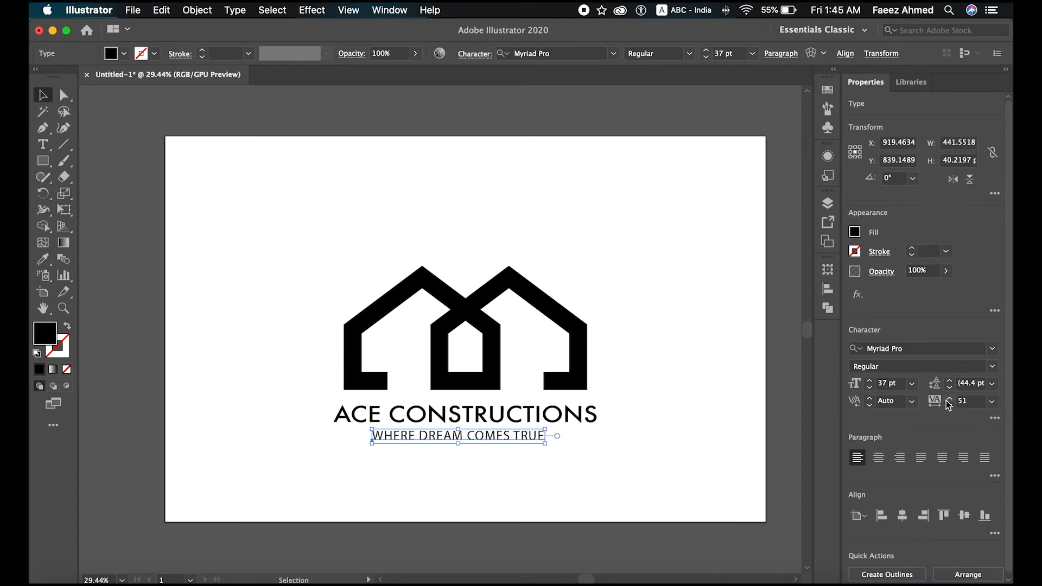
# Step: Recenter the tagline horizontally on the artboard and nudge it slightly up toward the company name
pyautogui.click(903, 516)
pyautogui.press('Up')
pyautogui.press('Up')
pyautogui.press('Up')
pyautogui.press('Up')
pyautogui.press('Up')
pyautogui.press('Up')
pyautogui.press('Up')
pyautogui.click(670, 485)
# Step: Create a 100 px line segment at a 0° angle in the empty area above the logo
pyautogui.scroll(3, 559, 483)
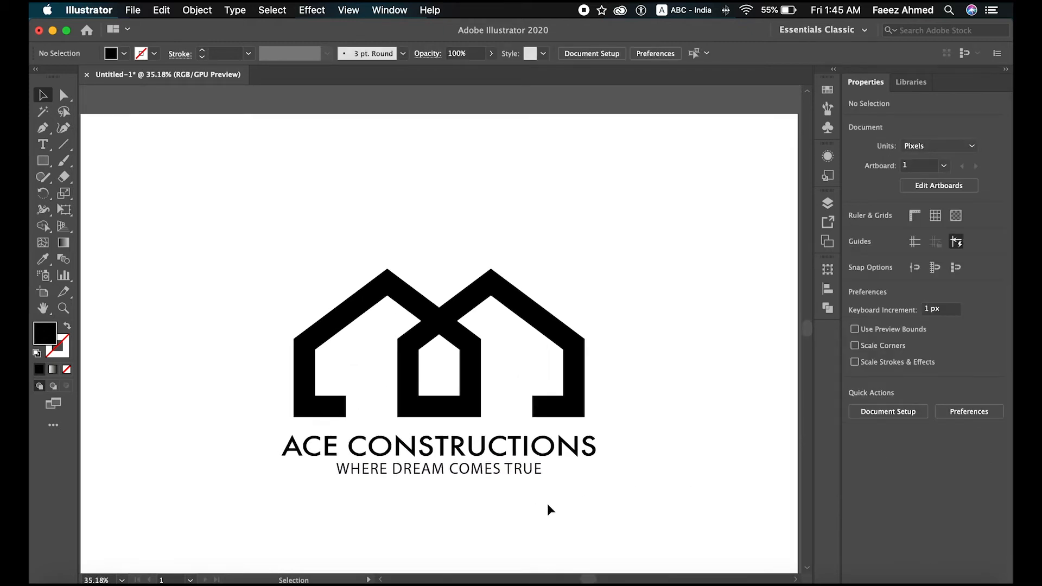
pyautogui.click(63, 144)
pyautogui.click(220, 193)
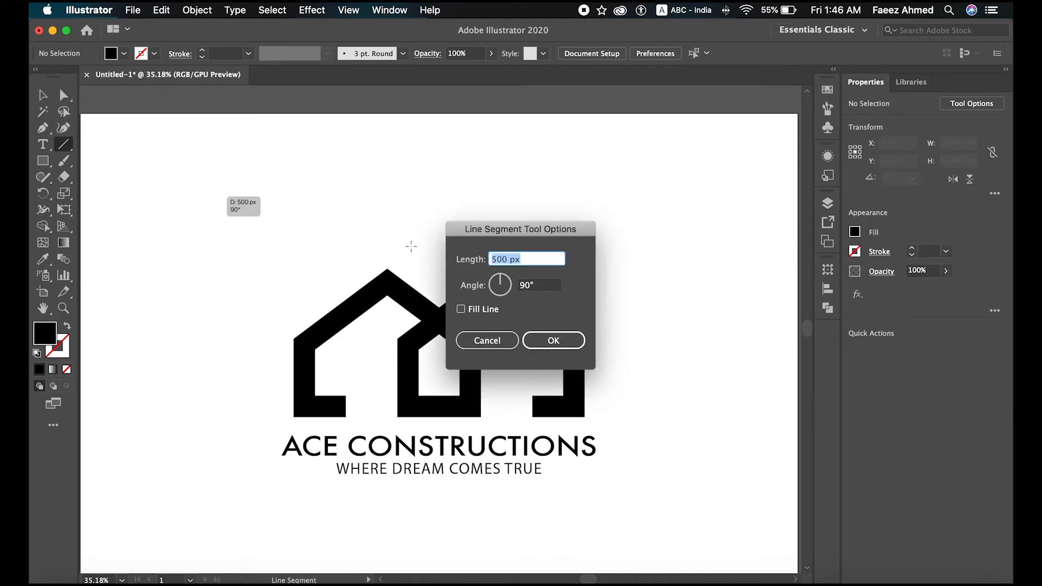
pyautogui.write('1')
pyautogui.press('Tab')
pyautogui.write('0')
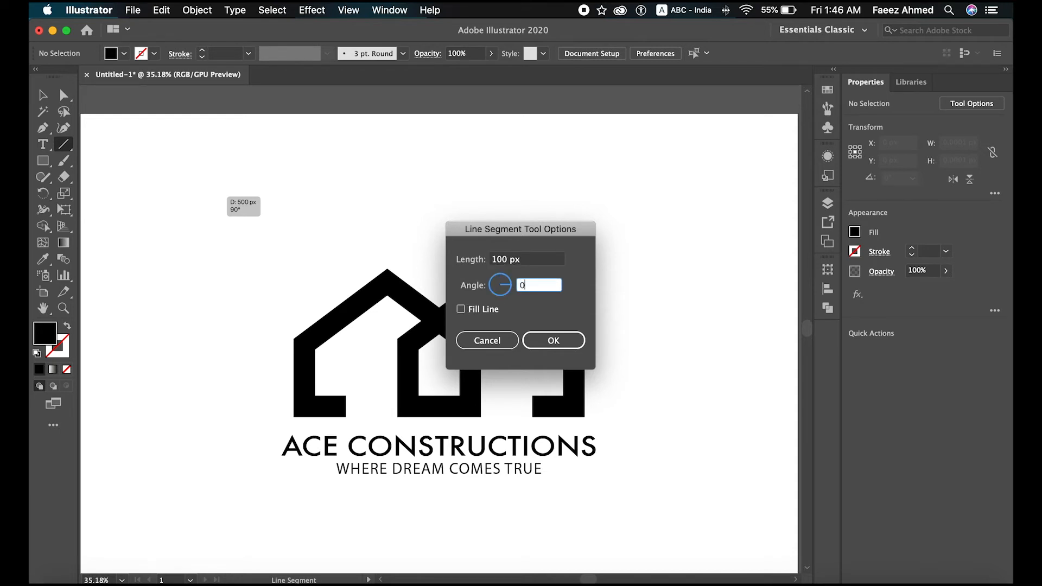
pyautogui.press('Return')
pyautogui.click(42, 96)
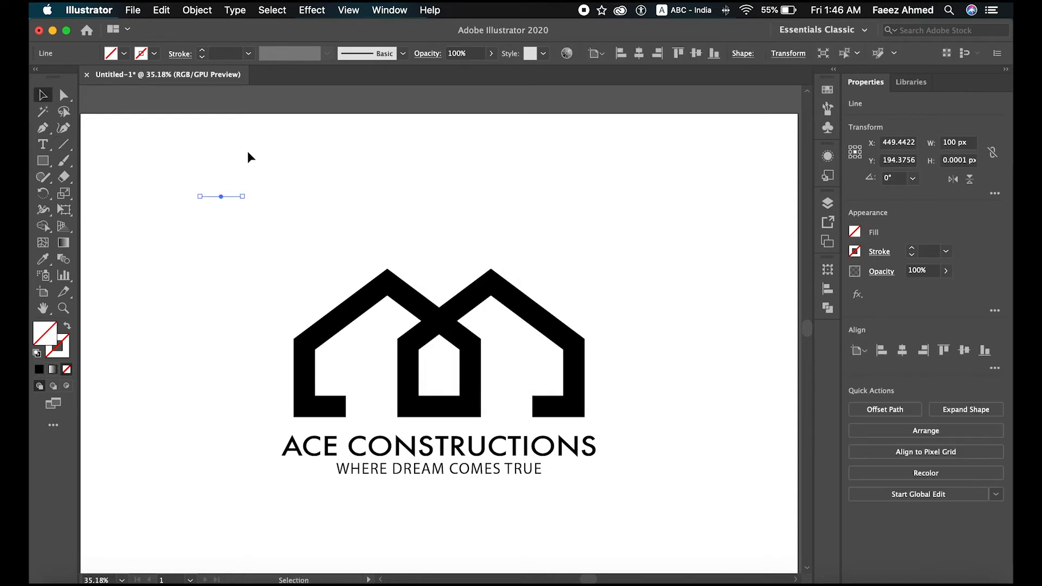
# Step: Give the line a black 1 pt stroke and place it just left of the tagline at mid-text height
pyautogui.click(70, 77)
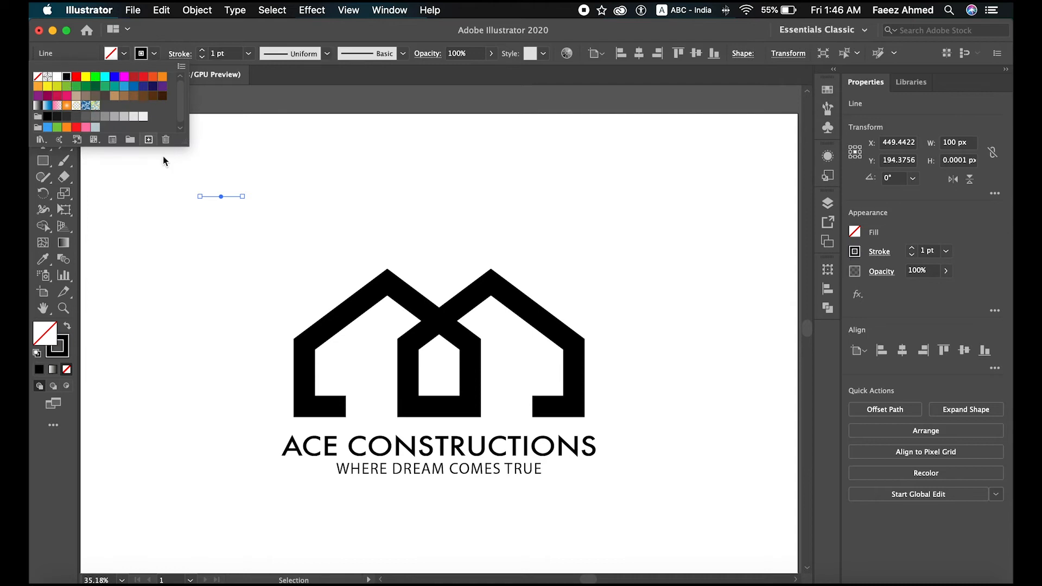
pyautogui.click(218, 171)
pyautogui.moveTo(233, 197); pyautogui.dragTo(321, 474)
pyautogui.click(282, 495)
pyautogui.click(322, 468)
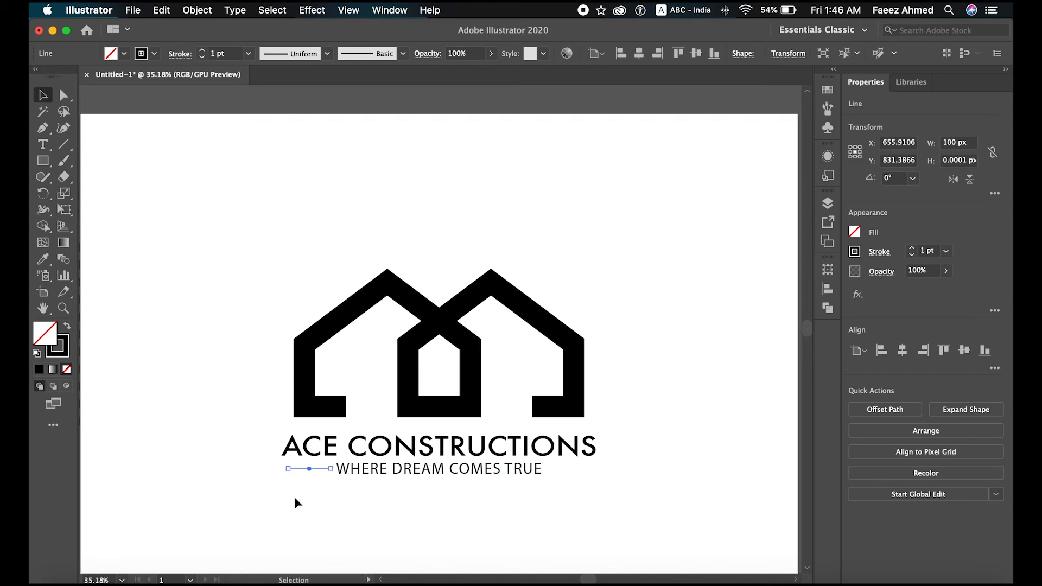
# Step: Duplicate the decorative line and place the copy to the right of the tagline, level with the first
pyautogui.press('super+c')
pyautogui.press('super+v')
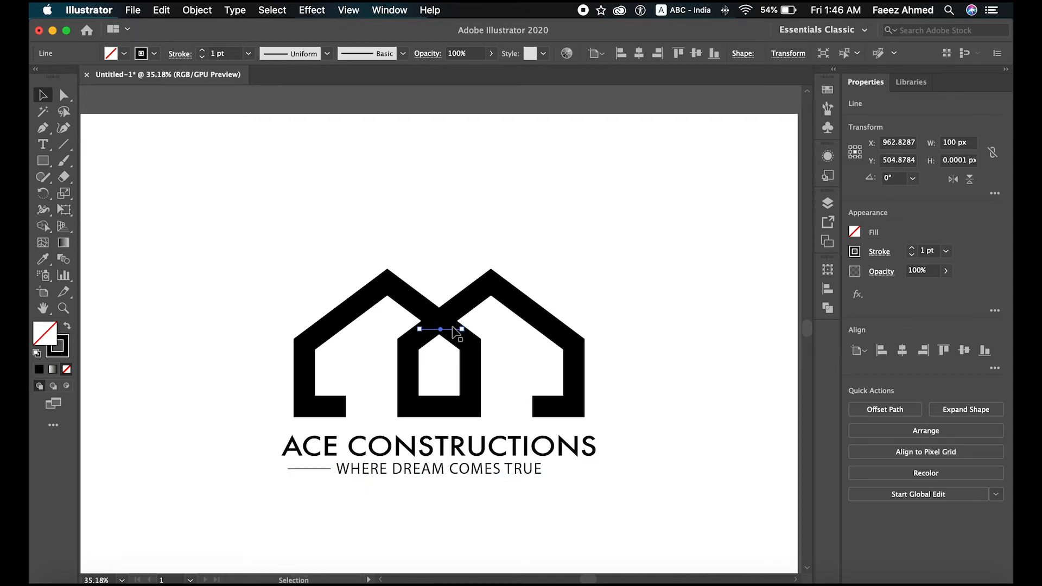
pyautogui.moveTo(456, 332); pyautogui.dragTo(584, 475)
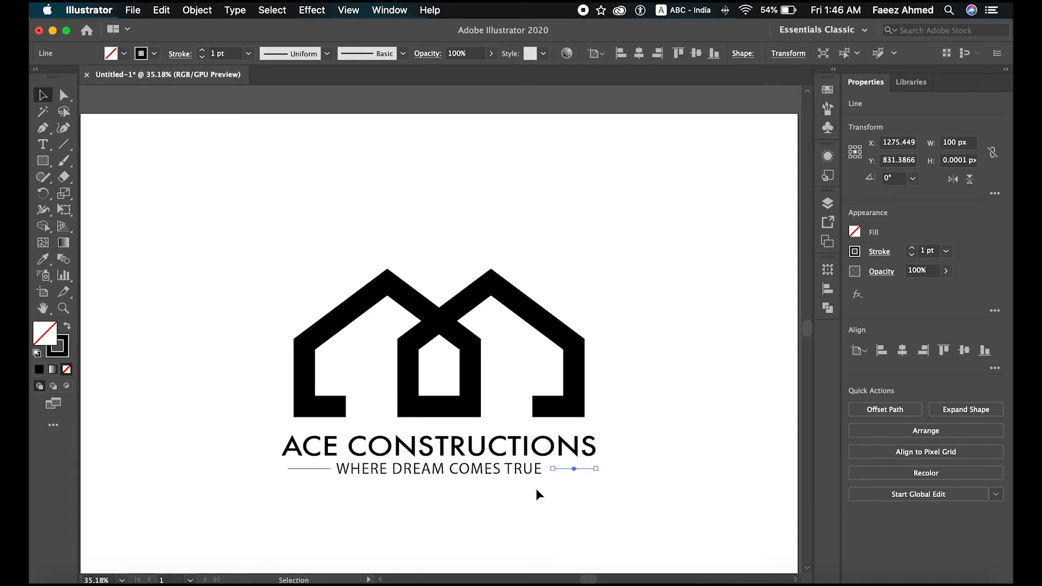
pyautogui.click(526, 494)
# Step: Nudge the right line horizontally so its gap to the tagline matches the gap of the left line
pyautogui.scroll(3, 545, 481)
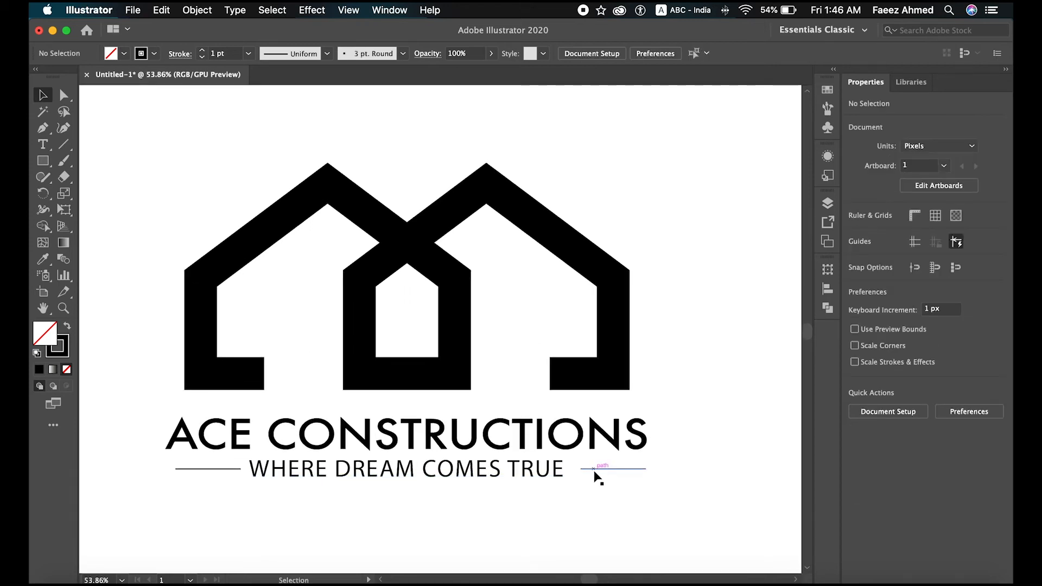
pyautogui.click(594, 470)
pyautogui.hotkey('shift', 'Left')
pyautogui.hotkey('shift', 'Left')
pyautogui.click(581, 478)
pyautogui.click(582, 470)
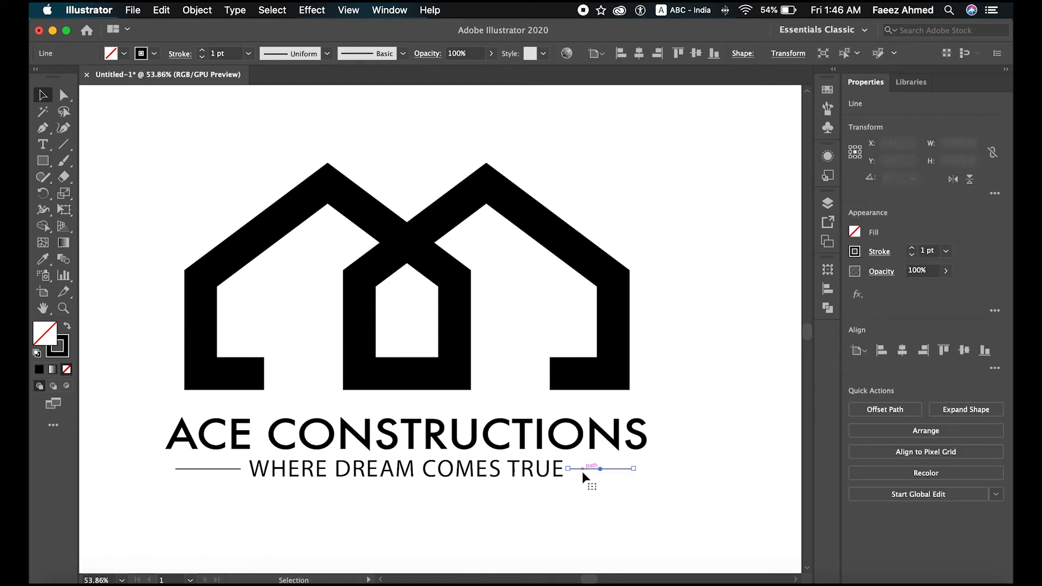
pyautogui.hotkey('shift', 'Right')
pyautogui.click(570, 499)
pyautogui.click(613, 470)
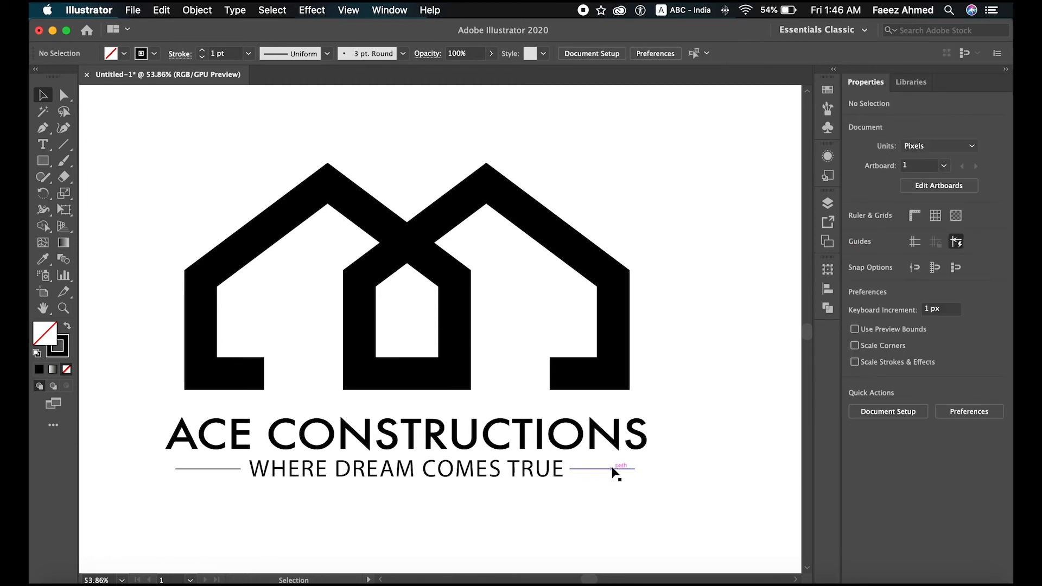
pyautogui.click(615, 507)
pyautogui.click(611, 470)
pyautogui.hotkey('shift', 'Right')
pyautogui.click(615, 484)
pyautogui.moveTo(615, 506); pyautogui.dragTo(230, 462)
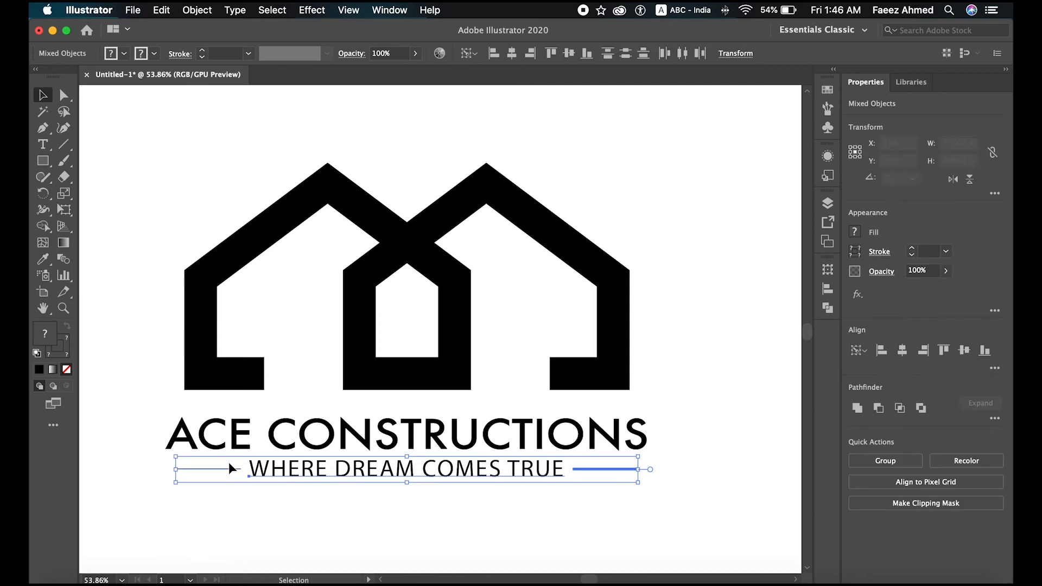
pyautogui.click(674, 545)
# Step: Reduce the tagline's font size slightly and center it on the artboard again
pyautogui.press('super+0')
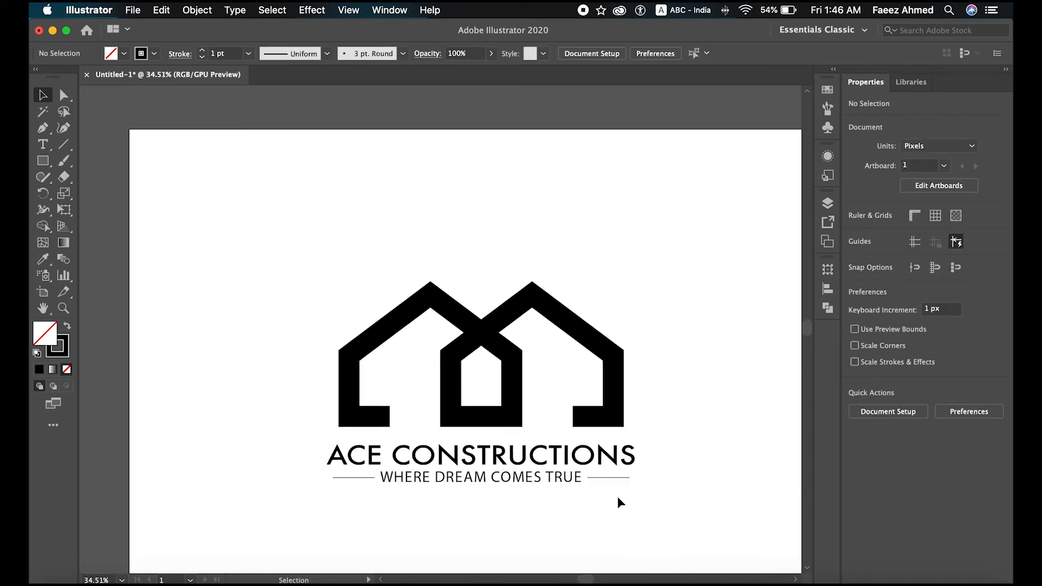
pyautogui.scroll(-1, 621, 503)
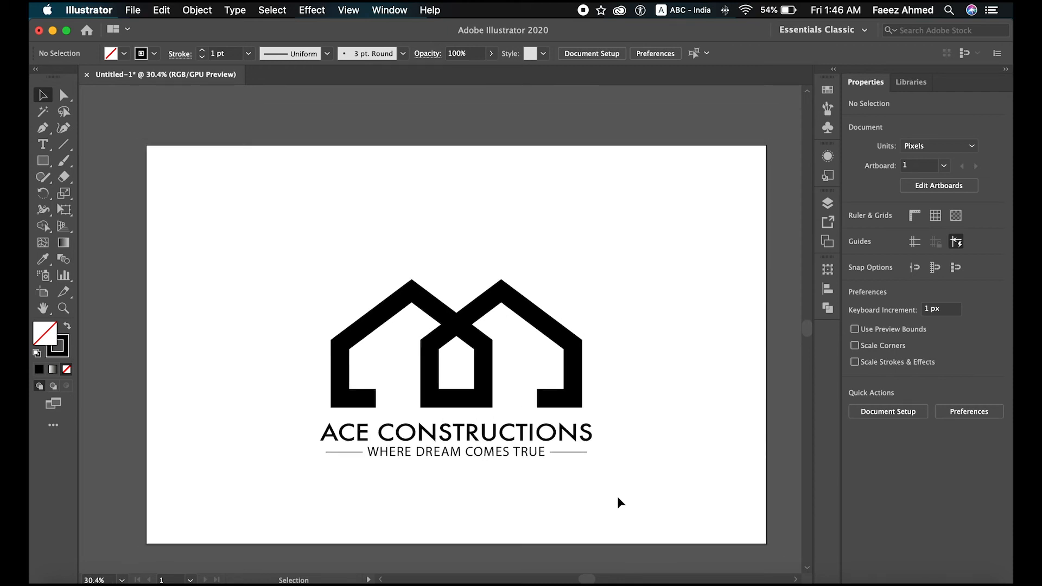
pyautogui.click(528, 458)
pyautogui.click(869, 387)
pyautogui.click(870, 387)
pyautogui.click(870, 387)
pyautogui.click(903, 516)
pyautogui.click(661, 459)
# Step: Move both decorative lines inward, closer to the ends of the smaller tagline
pyautogui.click(580, 453)
pyautogui.hotkey('shift', 'Left')
pyautogui.hotkey('shift', 'Left')
pyautogui.moveTo(348, 457); pyautogui.dragTo(355, 458)
pyautogui.click(356, 491)
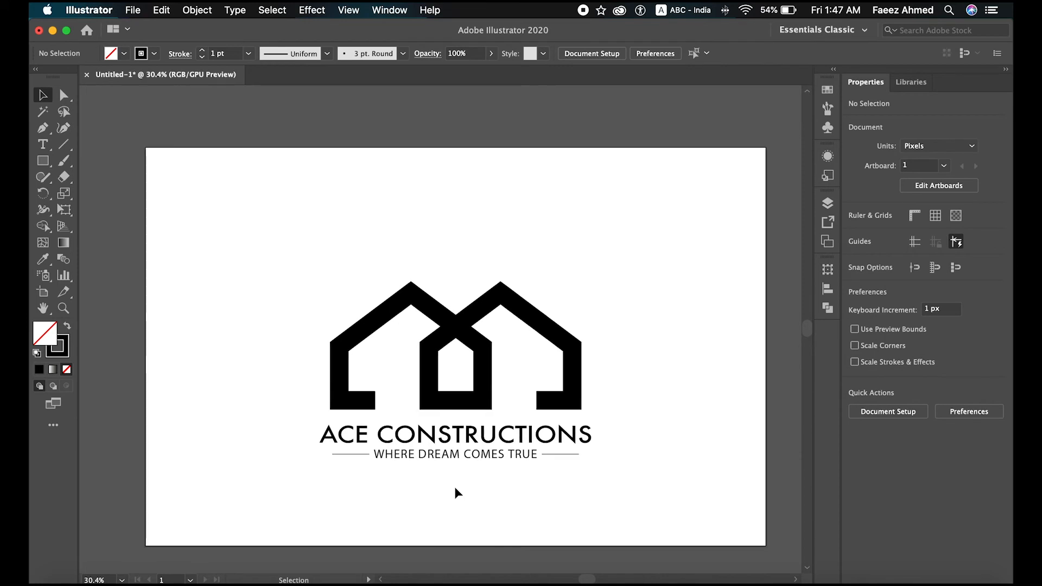
pyautogui.scroll(-3, 461, 492)
pyautogui.hscroll(3, 461, 492)
pyautogui.scroll(1, 465, 491)
pyautogui.hscroll(-1, 465, 491)
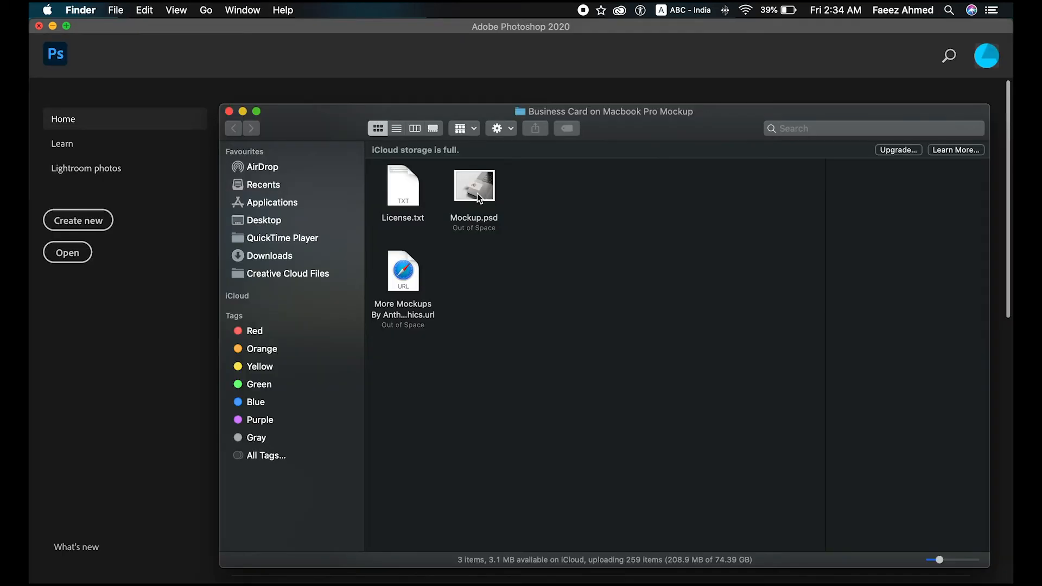
# Step: Switch to Mockup.psd in Photoshop and open the contents of the "Business Card (Edit This)" smart object
pyautogui.click(477, 193)
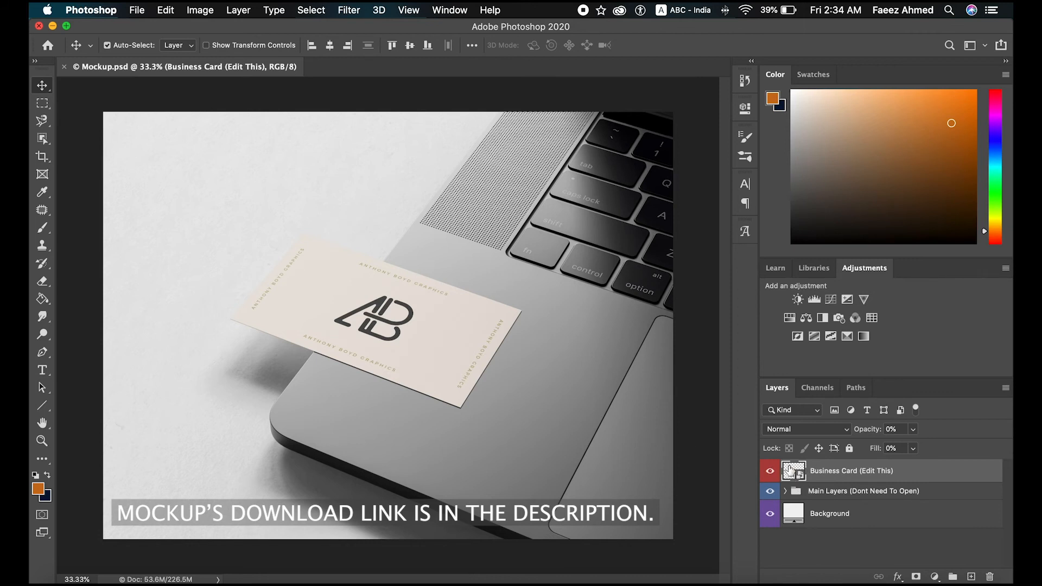
pyautogui.doubleClick(790, 471)
pyautogui.click(619, 244)
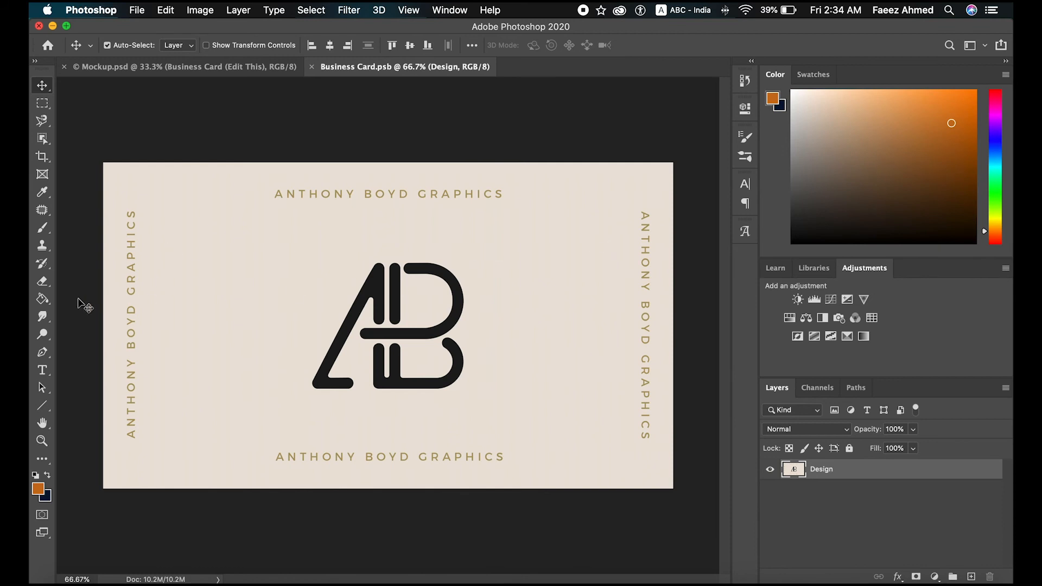
# Step: Sample the card's beige background color and paint over the entire existing design with the 5000 px brush
pyautogui.click(43, 231)
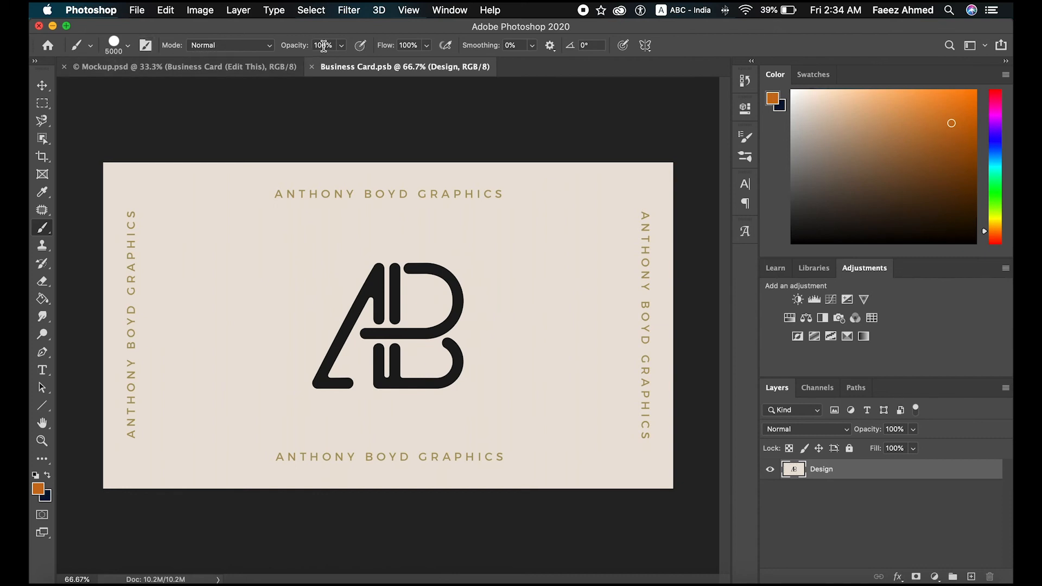
pyautogui.click(43, 193)
pyautogui.click(225, 247)
pyautogui.click(225, 247)
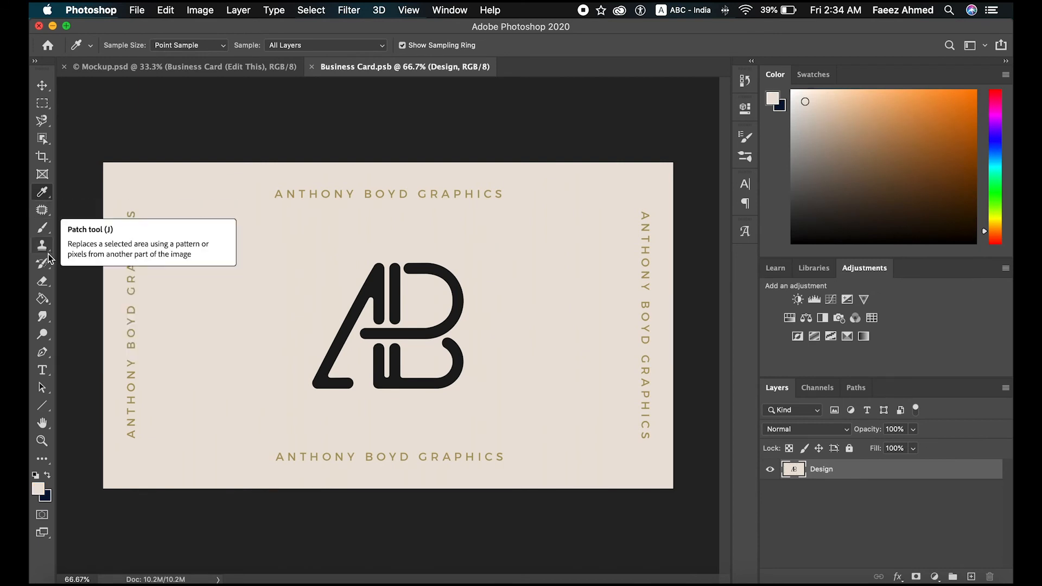
pyautogui.click(43, 228)
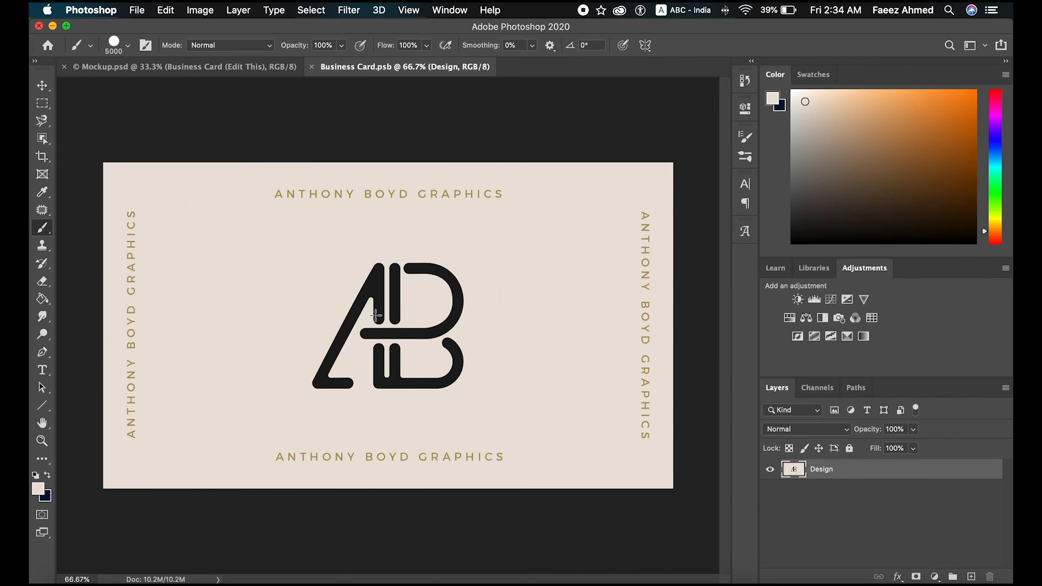
pyautogui.click(390, 325)
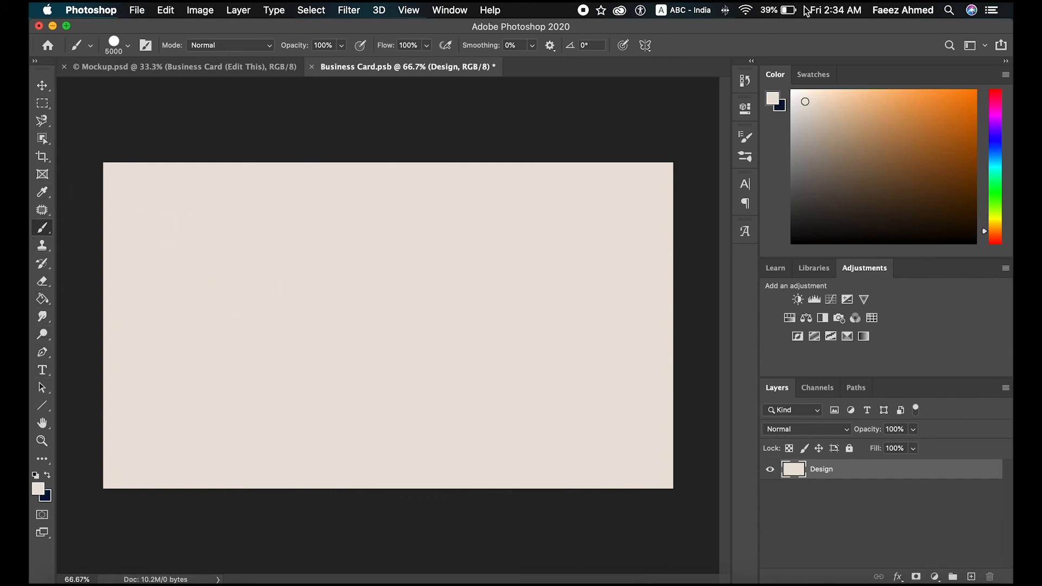
# Step: Place the aceconst. logo file onto the beige card design and scale it down to about 37.61% around its center
pyautogui.click(950, 10)
pyautogui.moveTo(640, 85); pyautogui.dragTo(443, 296)
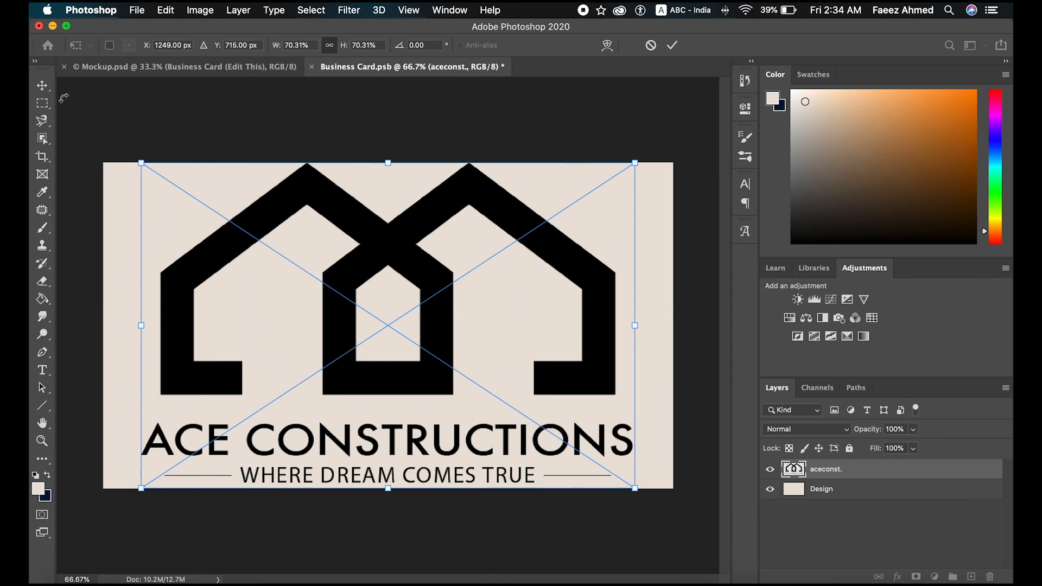
pyautogui.click(42, 85)
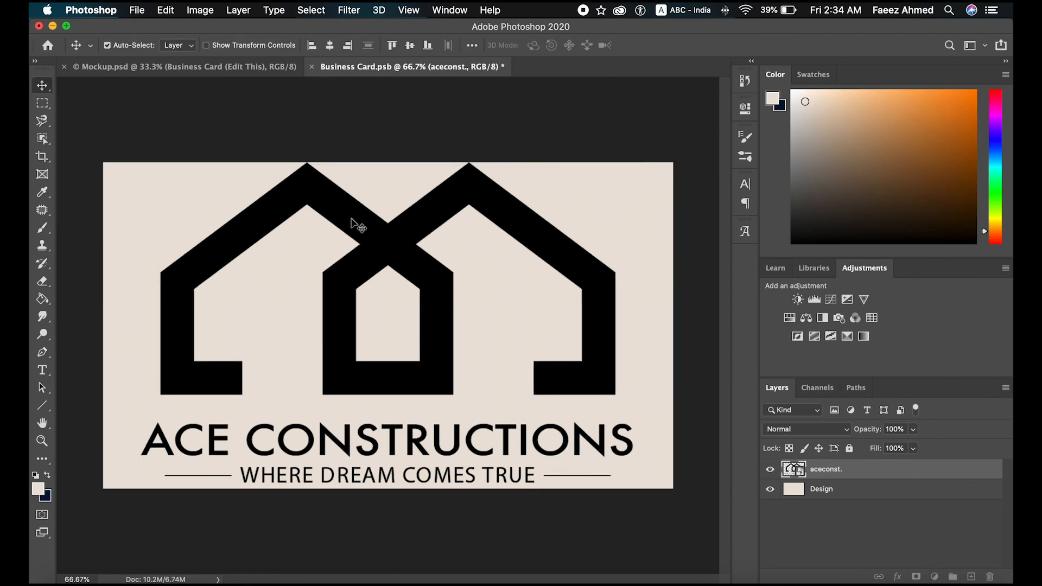
pyautogui.press('super+t')
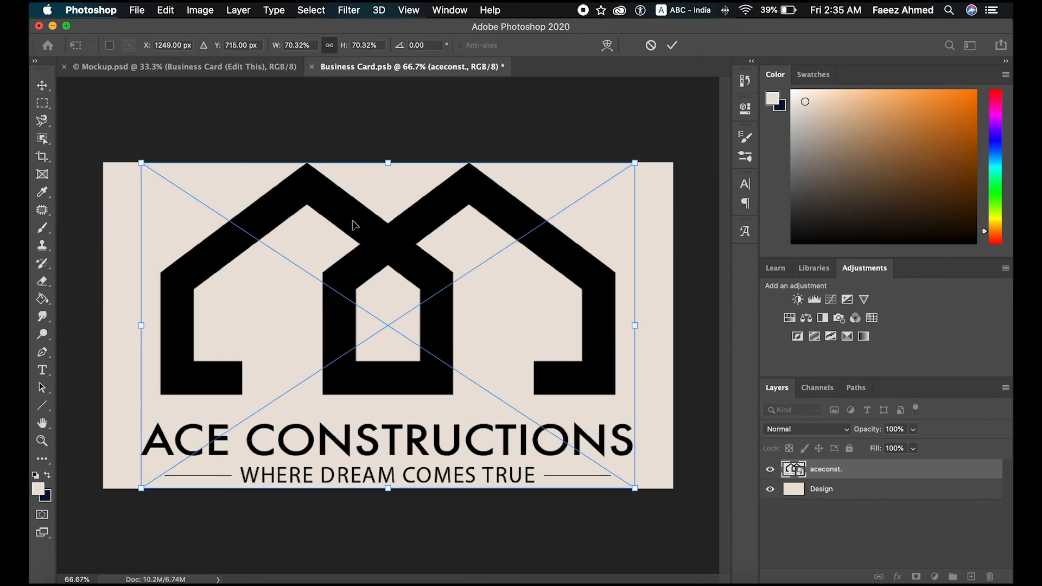
pyautogui.moveTo(635, 162); pyautogui.dragTo(475, 293)
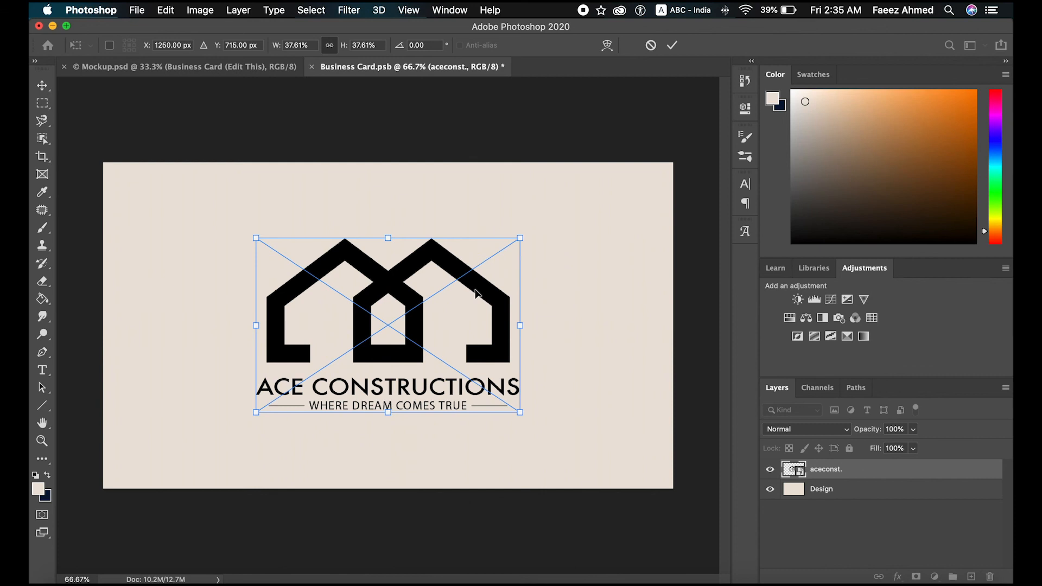
pyautogui.click(672, 45)
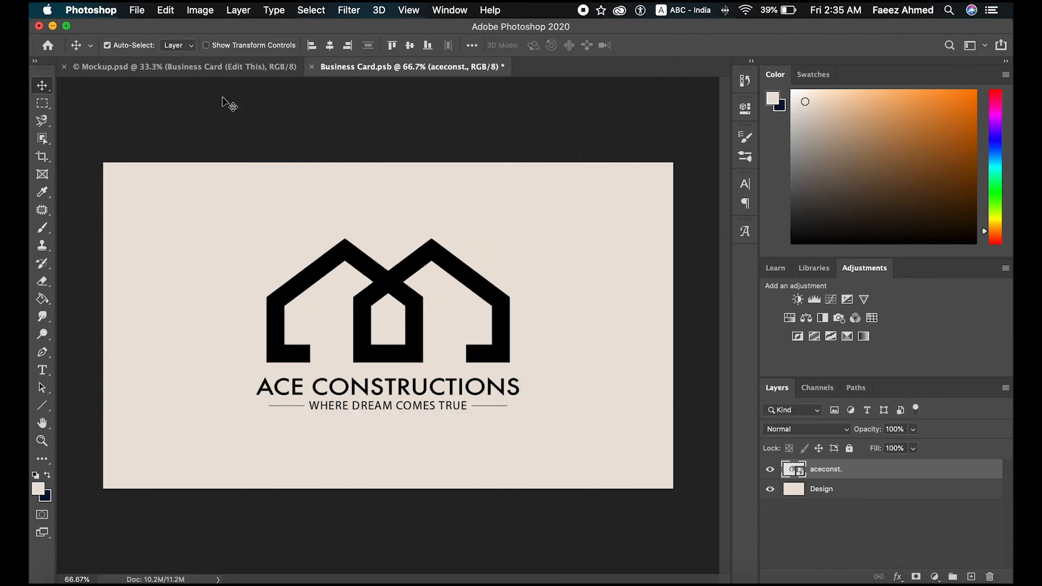
# Step: Save the edited Business Card.psb smart object and return to Mockup.psd to show the logo on the card
pyautogui.click(136, 11)
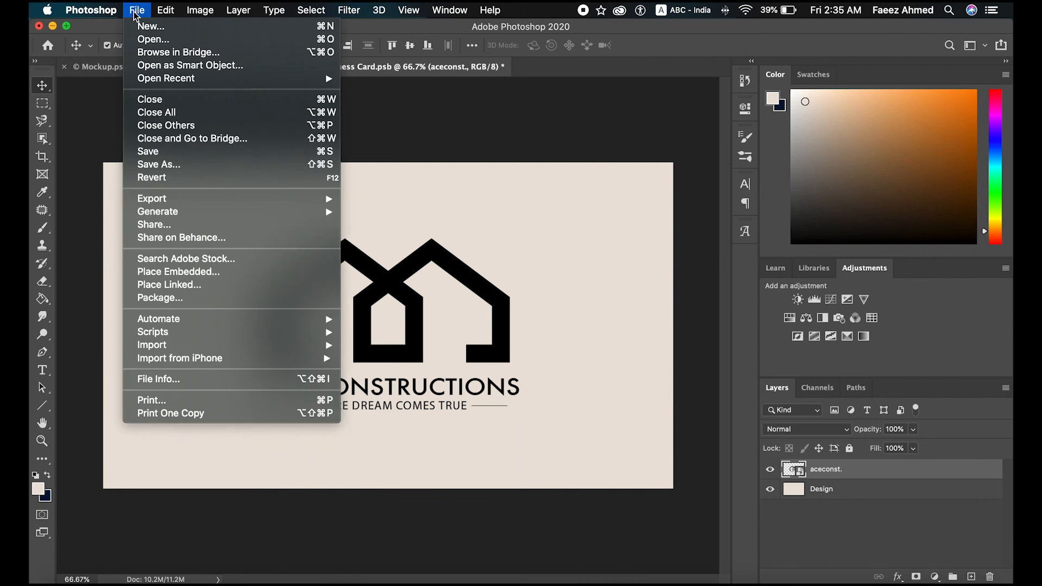
pyautogui.click(154, 156)
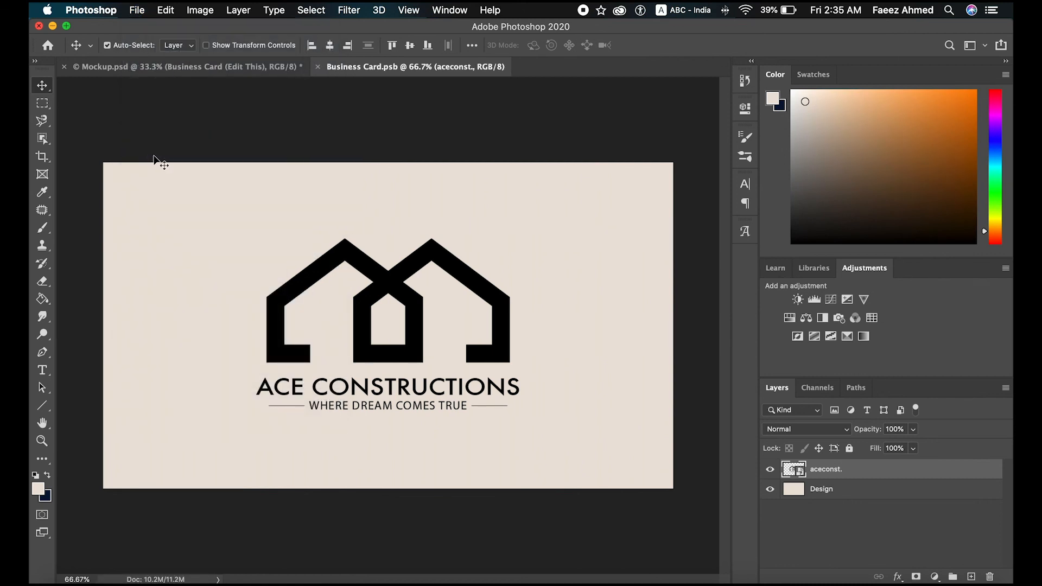
pyautogui.click(162, 68)
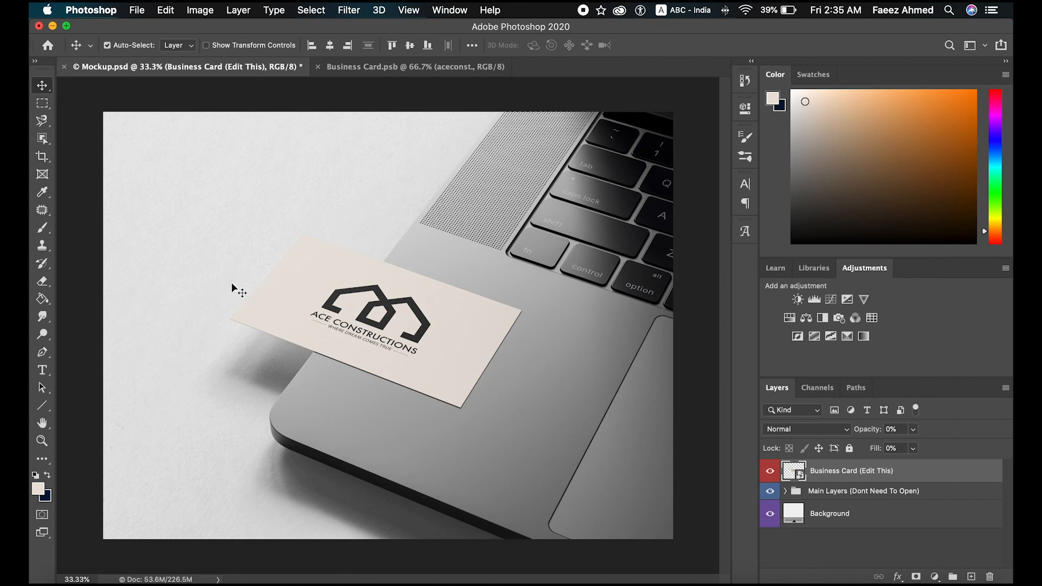